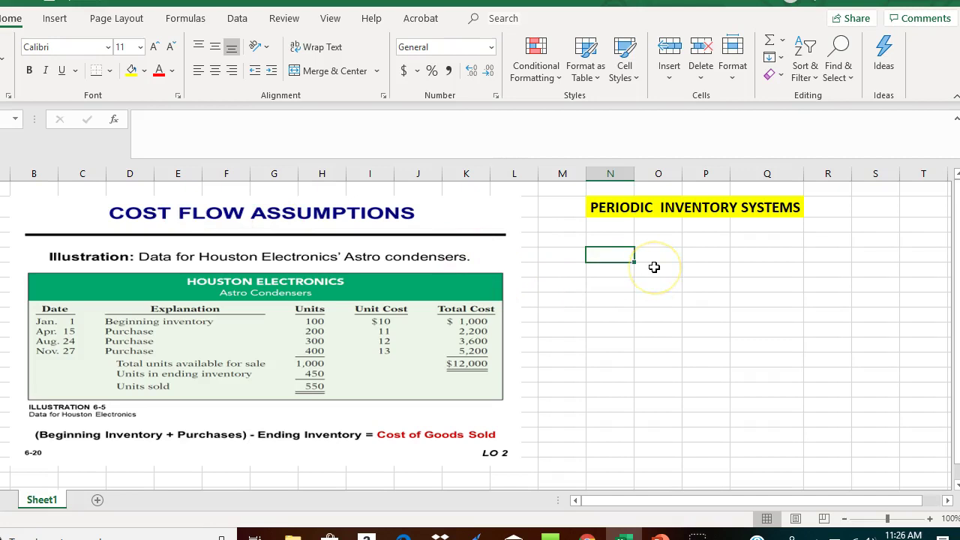
- Enter the headings FIFO, LIFO and AVERAGE COST side by side in columns N to P below the PERIODIC INVENTORY SYSTEMS title
{"action": "type", "text": "FIFO"}
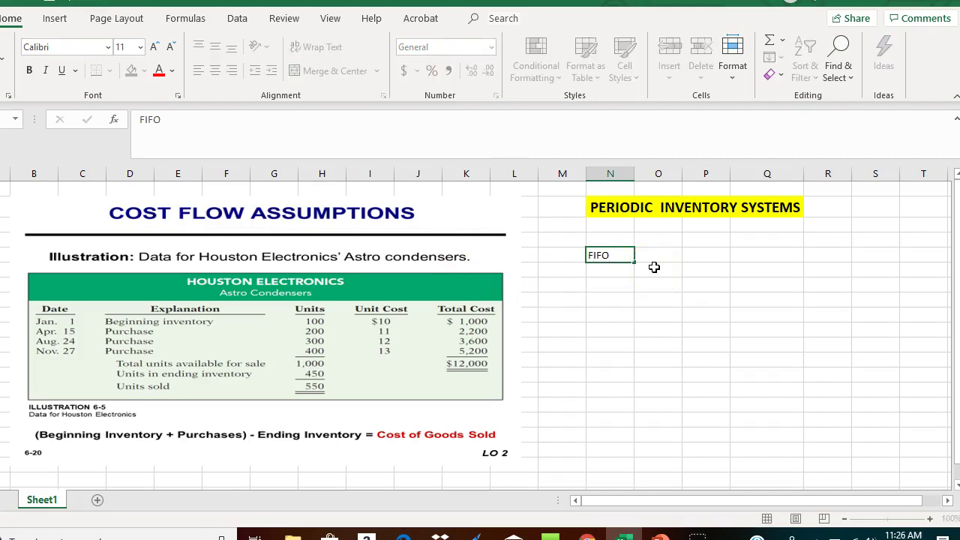
{"action": "key", "text": "Tab"}
{"action": "type", "text": "LIFO"}
{"action": "key", "text": "Tab"}
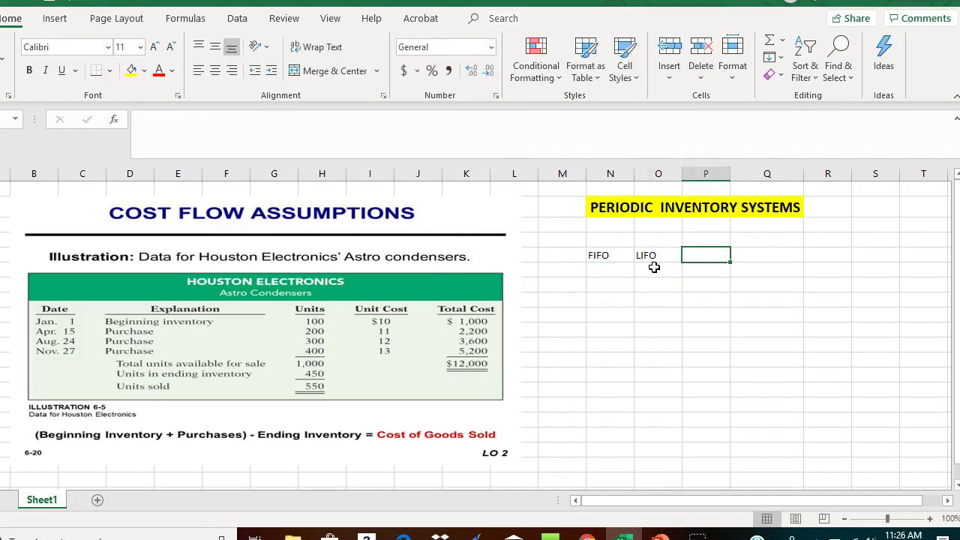
{"action": "type", "text": "AVERAGE COST"}
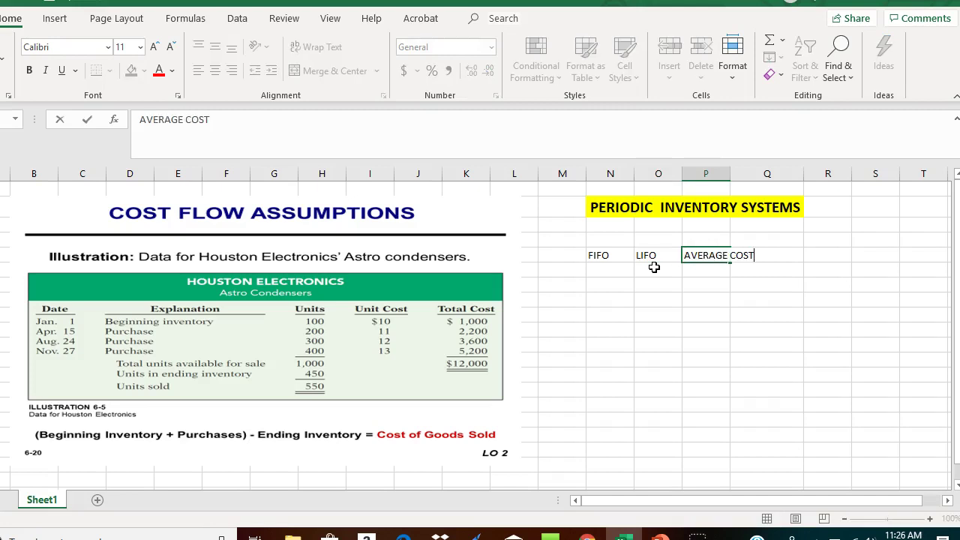
{"action": "key", "text": "Return"}
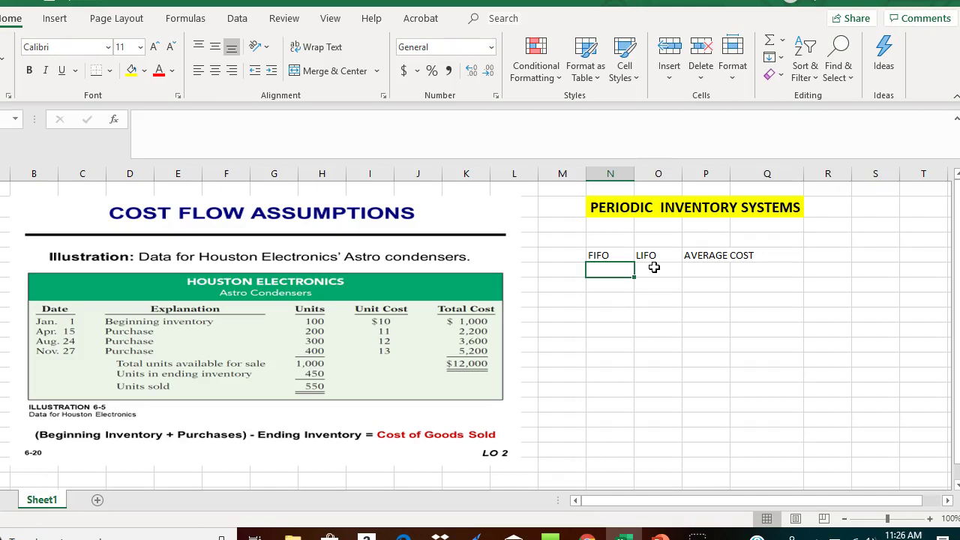
{"action": "key", "text": "Up"}
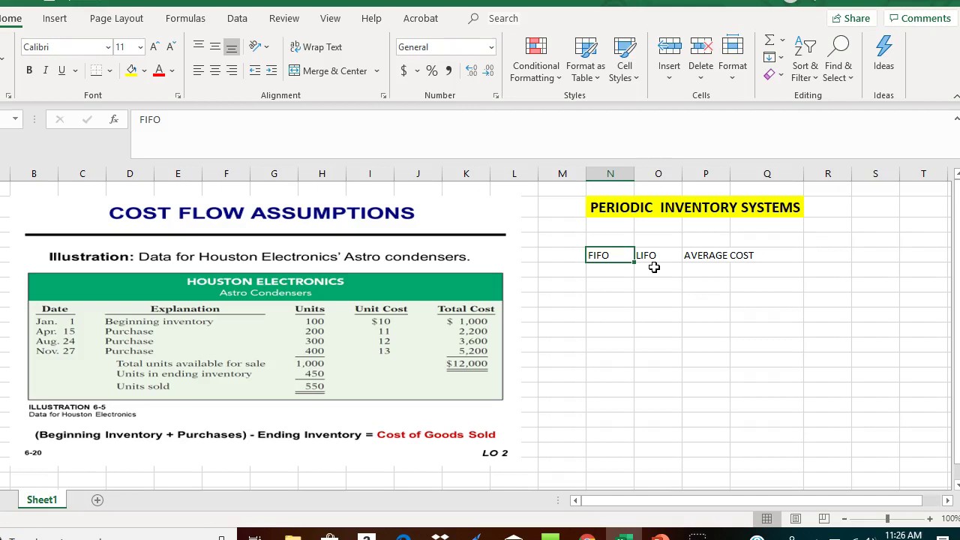
{"action": "left_click", "coordinate": [654, 267]}
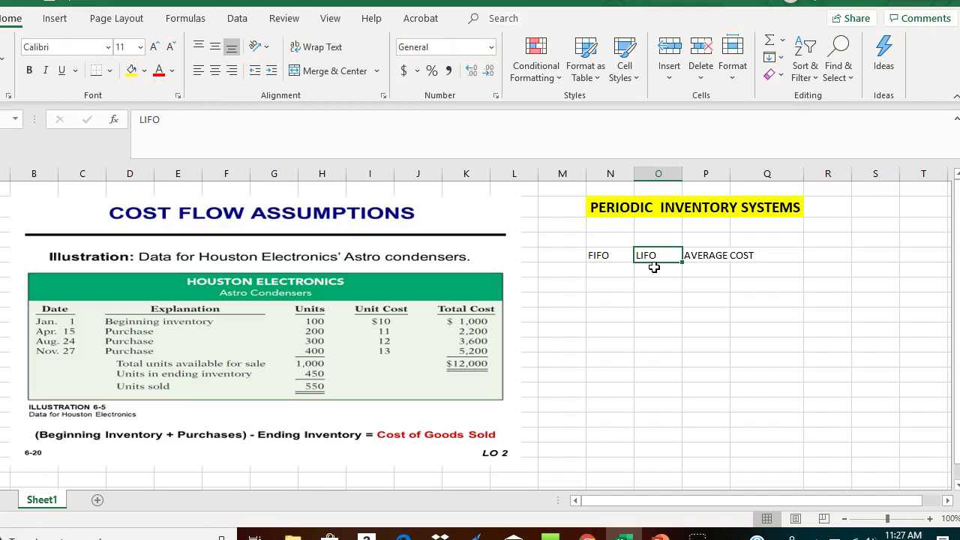
{"action": "key", "text": "Right"}
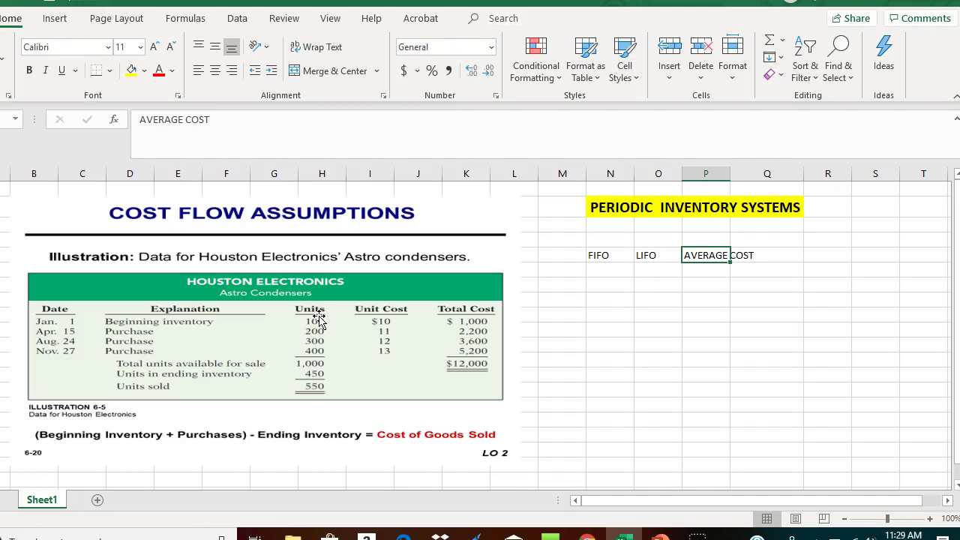
- Clear the LIFO and AVERAGE COST headings from the heading row
{"action": "left_click_drag", "start_coordinate": [646, 255], "coordinate": [739, 254]}
{"action": "key", "text": "Delete"}
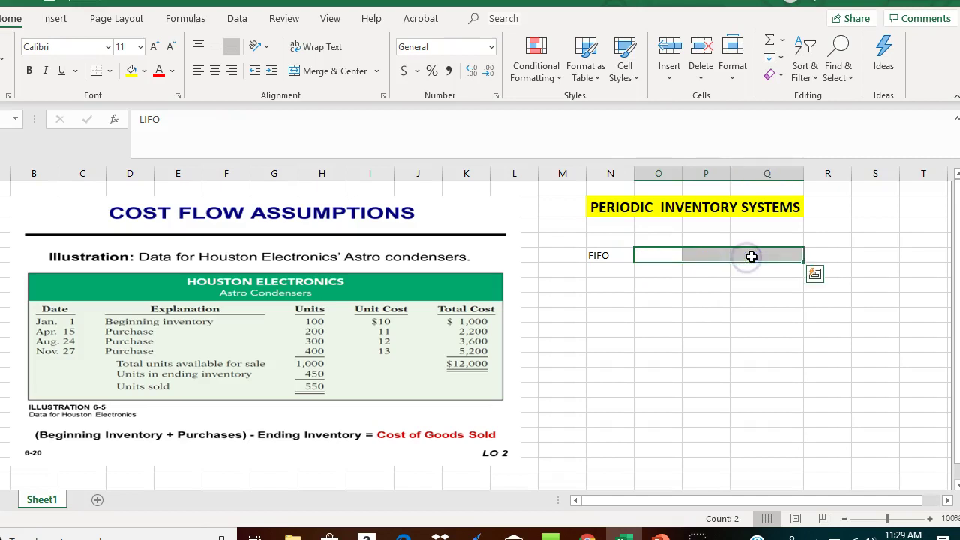
- Below the FIFO heading, leaving one blank row, list the first two sold layers as the text "100 * 10" and "200 * 11"
{"action": "left_click", "coordinate": [606, 279]}
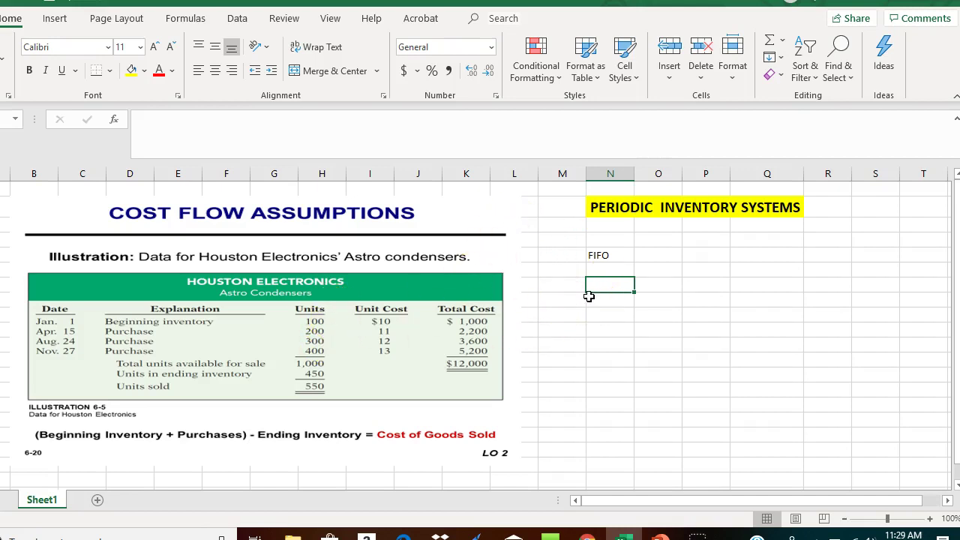
{"action": "type", "text": "100"}
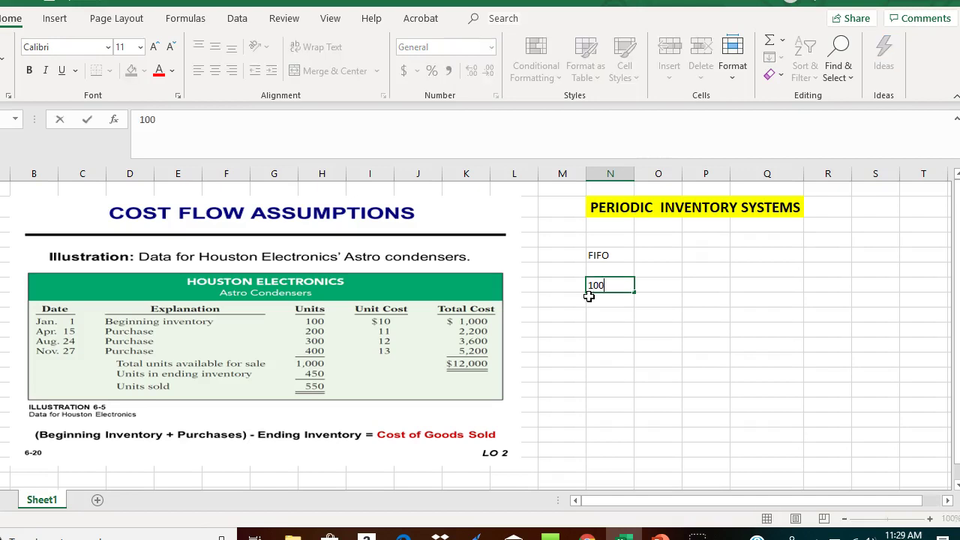
{"action": "type", "text": " * 10"}
{"action": "key", "text": "Return"}
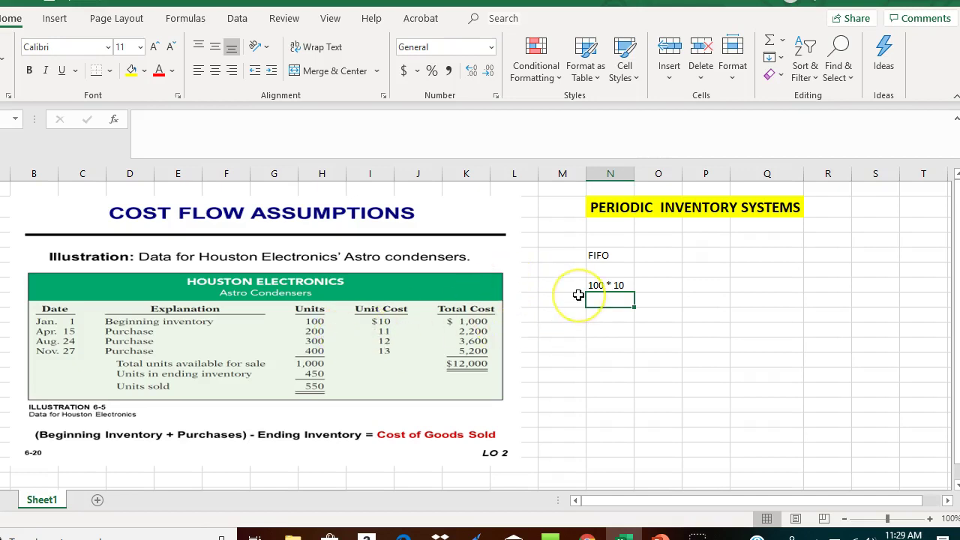
{"action": "type", "text": "200 * 11"}
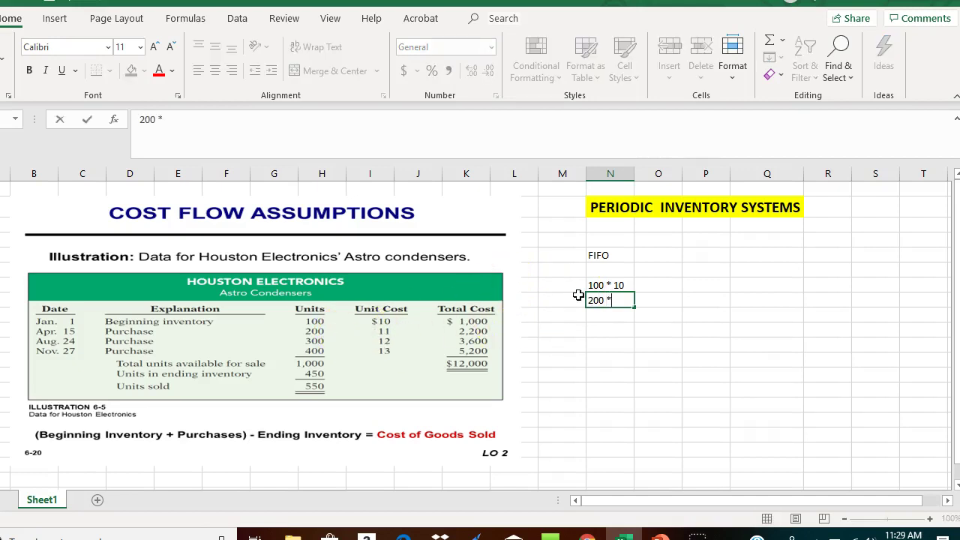
{"action": "key", "text": "Return"}
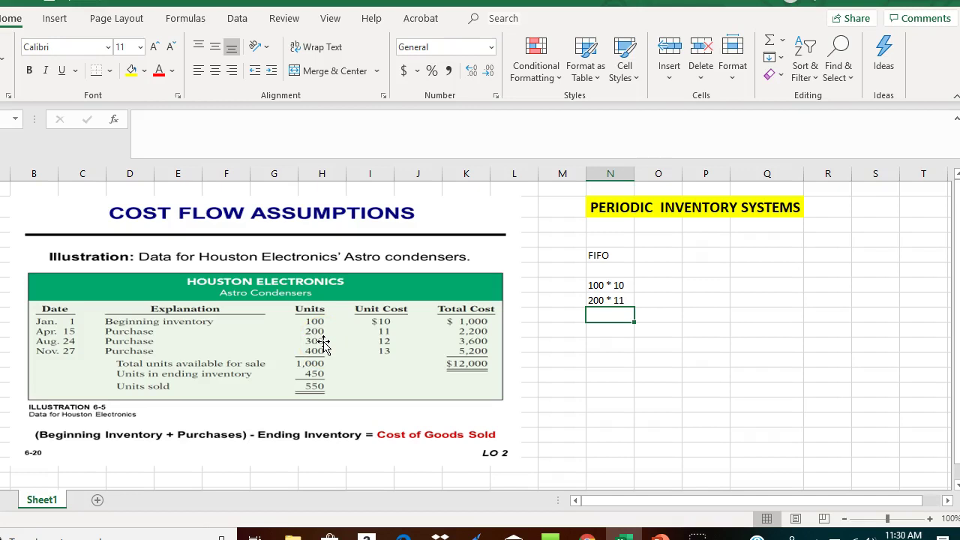
- Add the third sold layer as the text "250 *12" under the first two FIFO layers
{"action": "type", "text": "250"}
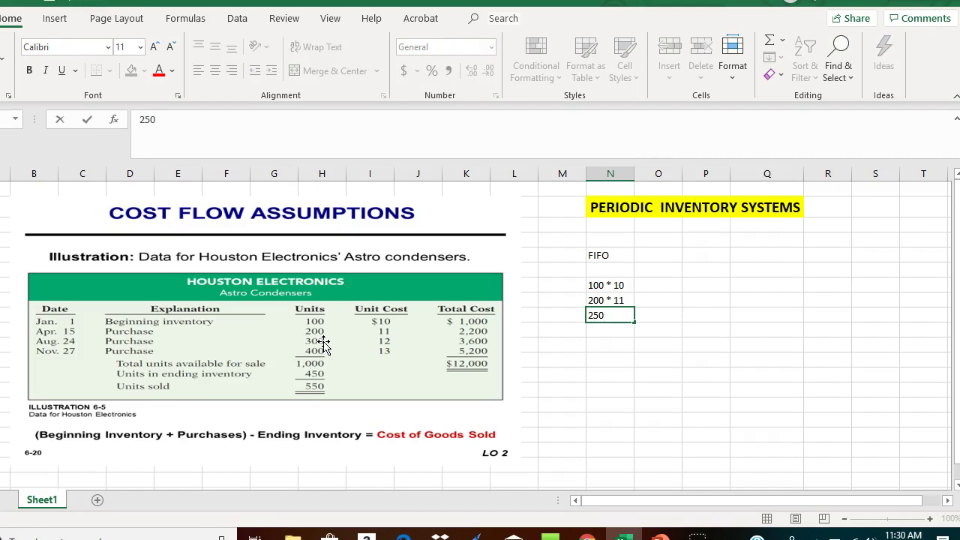
{"action": "type", "text": " *1"}
{"action": "key", "text": "Return"}
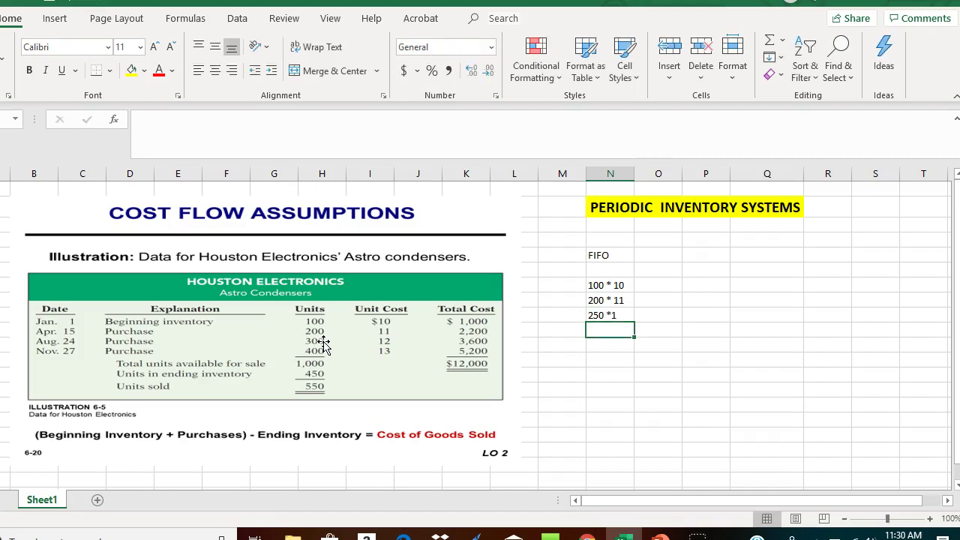
{"action": "key", "text": "Up"}
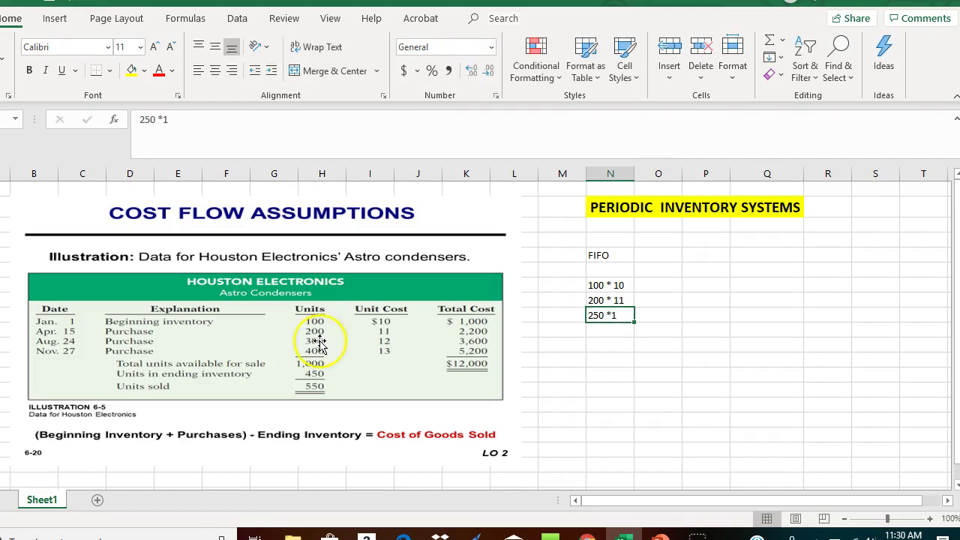
{"action": "left_click", "coordinate": [183, 127]}
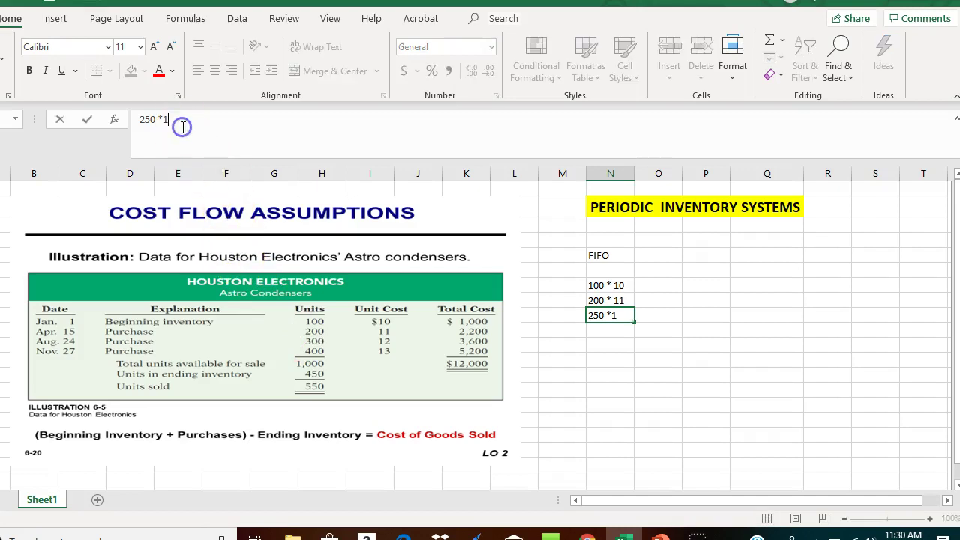
{"action": "type", "text": "2"}
{"action": "key", "text": "Return"}
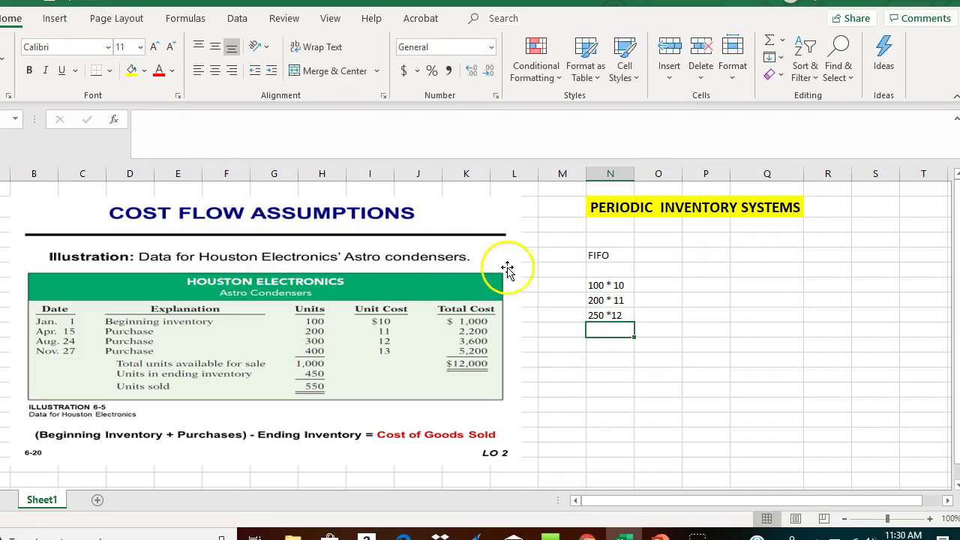
- Put a bottom border under the "250 *12" cell and enter the units total 550 beneath it
{"action": "left_click", "coordinate": [603, 315]}
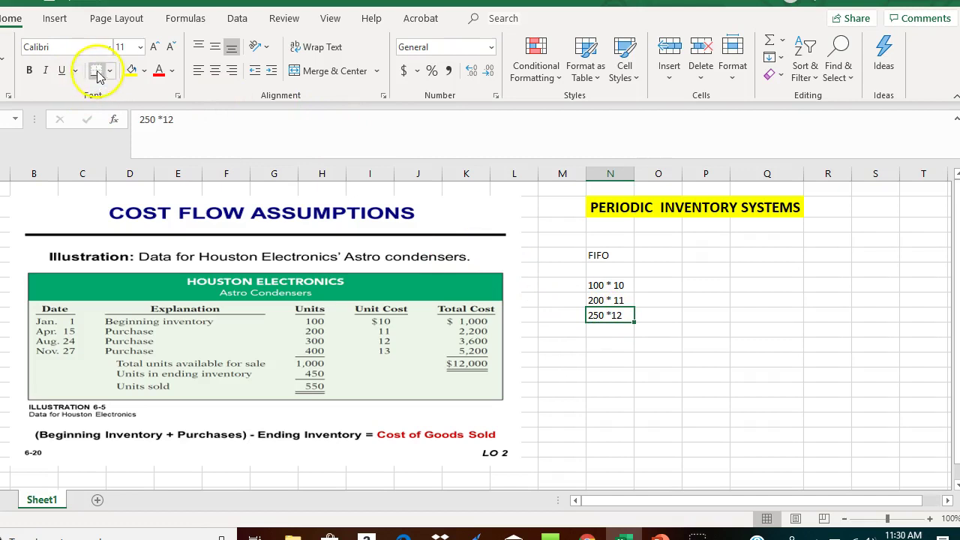
{"action": "left_click", "coordinate": [595, 328]}
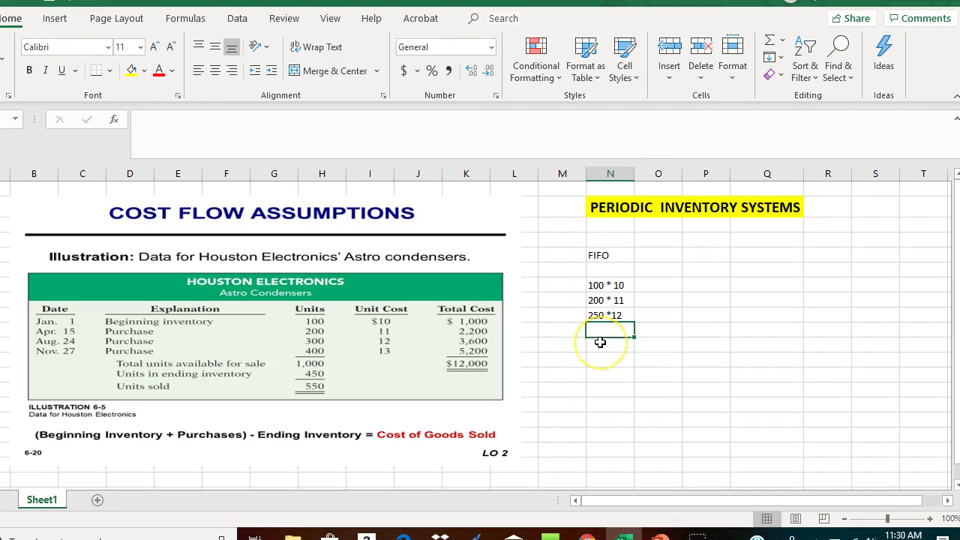
{"action": "type", "text": "550"}
{"action": "key", "text": "Return"}
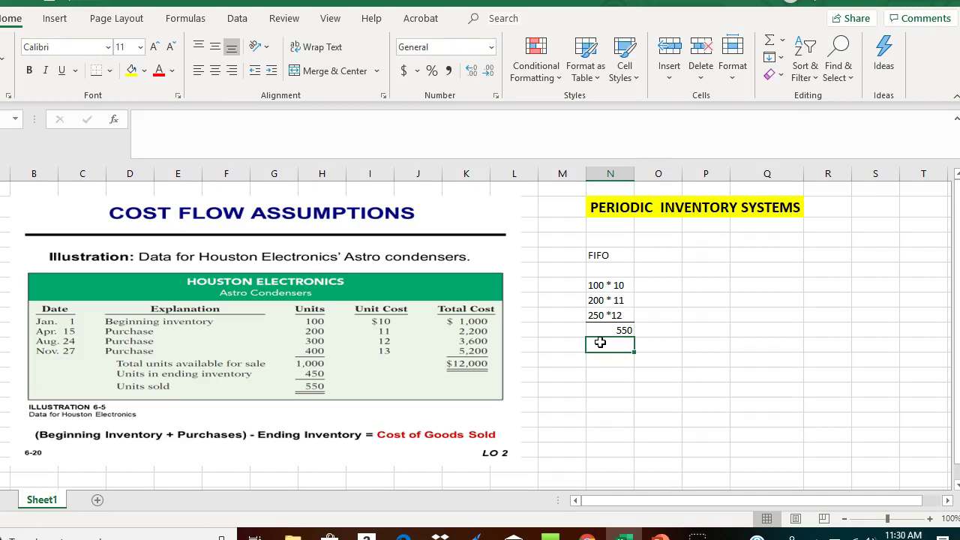
- Calculate each layer's cost in column O with the formulas +100*10, +200*11 and +250*12
{"action": "key", "text": "Up"}
{"action": "key", "text": "Up"}
{"action": "key", "text": "Up"}
{"action": "key", "text": "Up"}
{"action": "key", "text": "Right"}
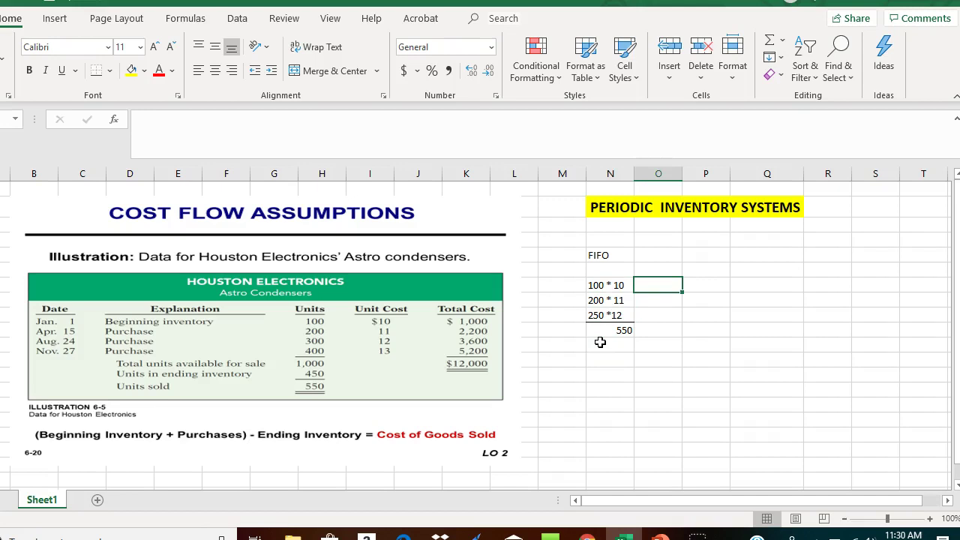
{"action": "type", "text": "+100*10"}
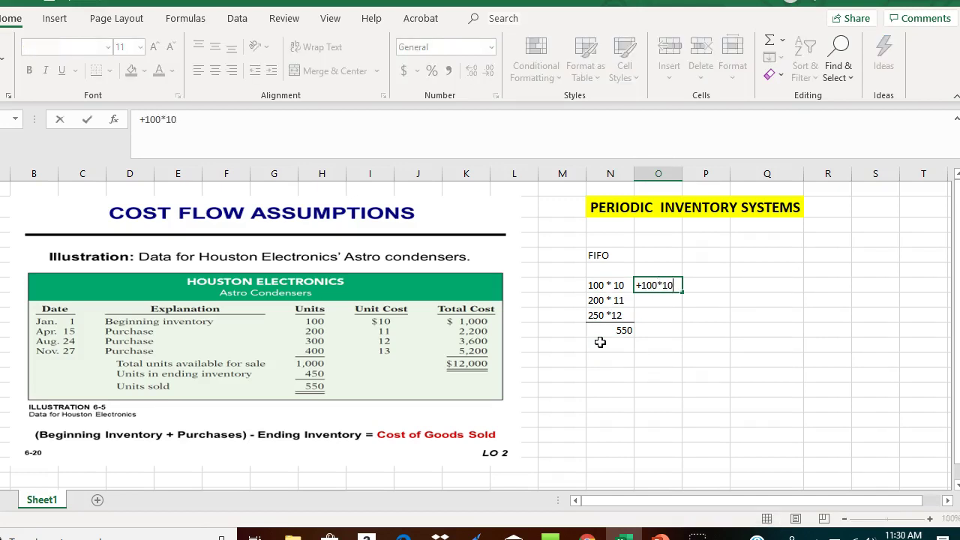
{"action": "key", "text": "Return"}
{"action": "type", "text": "+200*11"}
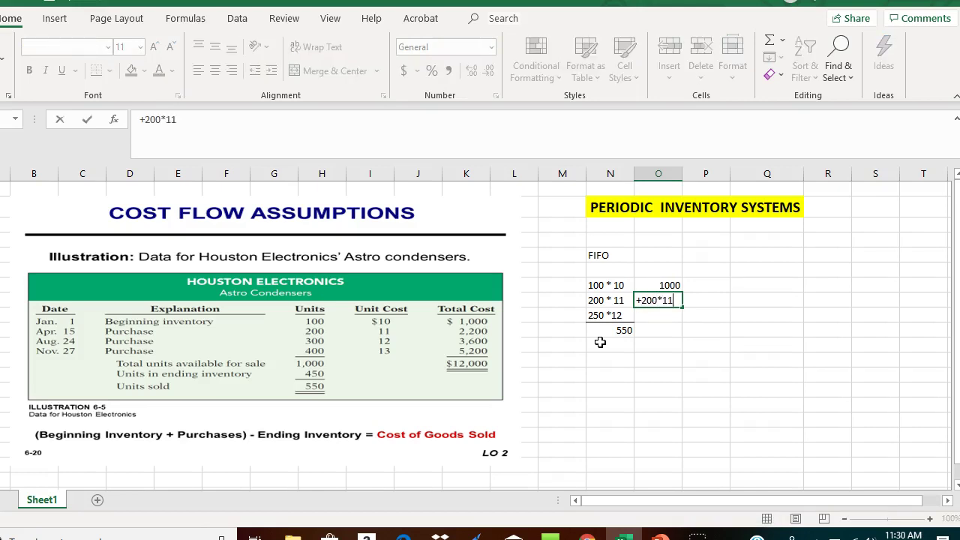
{"action": "key", "text": "Return"}
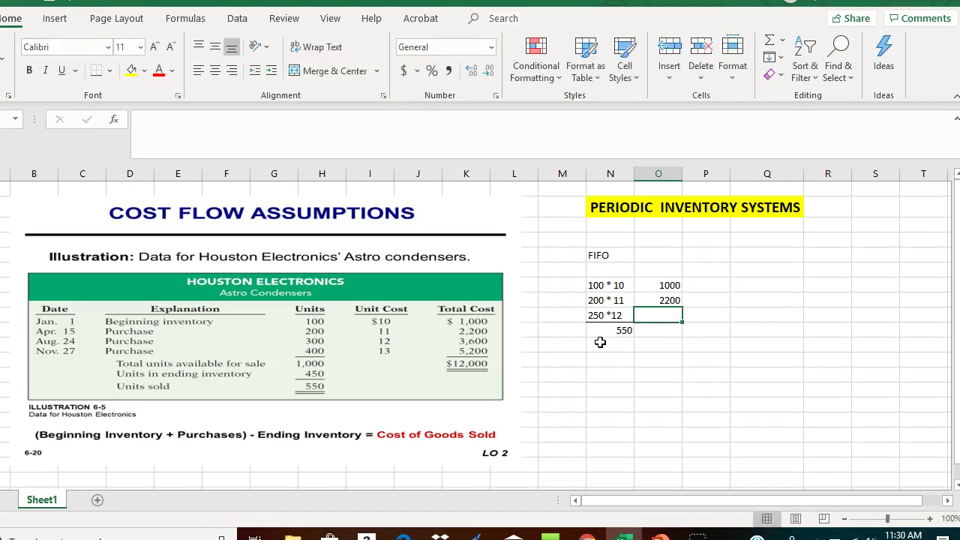
{"action": "type", "text": "+250*"}
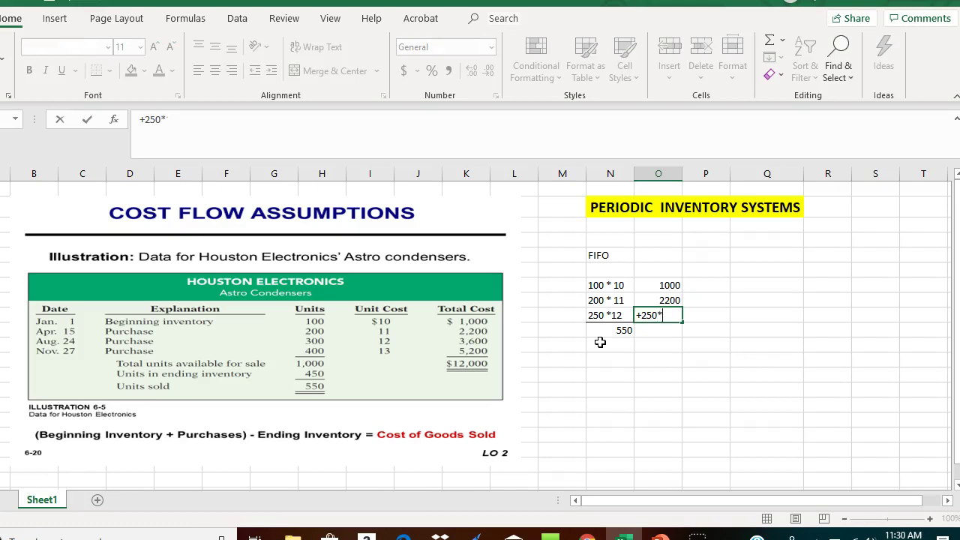
{"action": "type", "text": "12"}
{"action": "key", "text": "Return"}
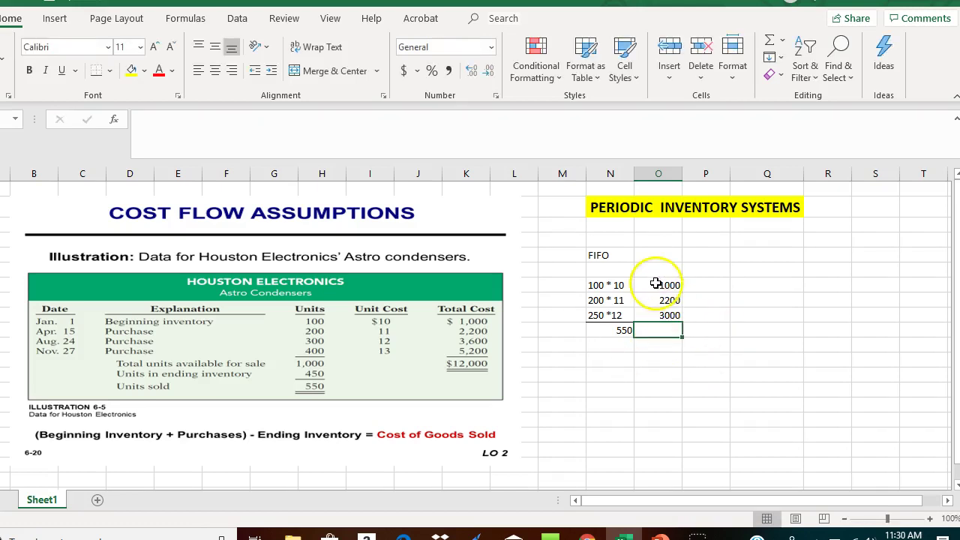
- Total the three layer costs in column O with AutoSum and put a bottom border under the last layer cost
{"action": "left_click_drag", "start_coordinate": [655, 283], "coordinate": [660, 330]}
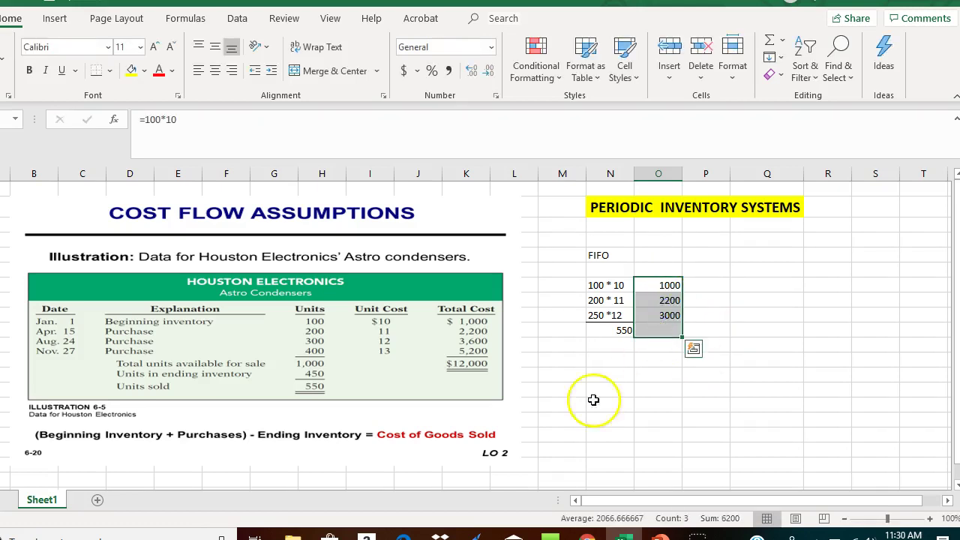
{"action": "left_click", "coordinate": [769, 40]}
{"action": "left_click", "coordinate": [670, 315]}
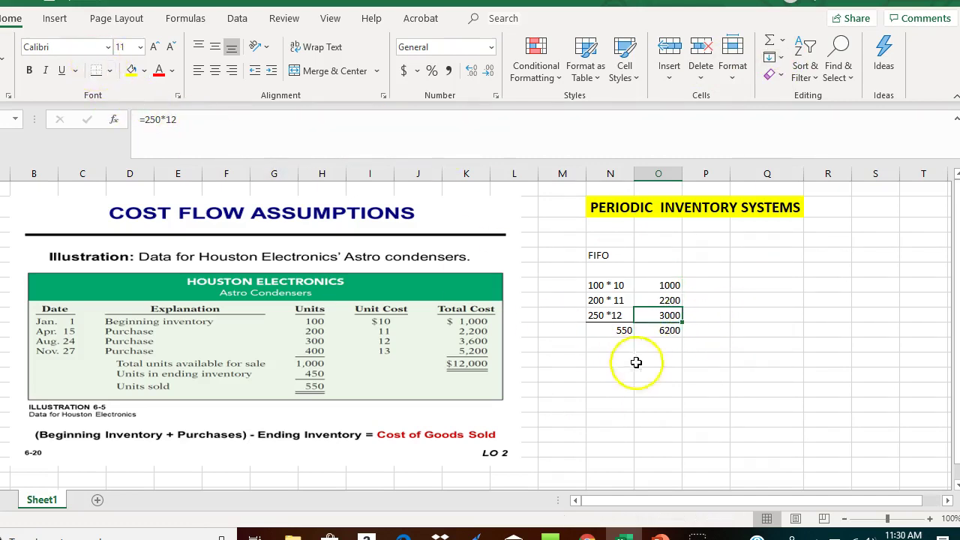
- Apply the dollar Accounting format to the layer costs and their total, and label the total COST OF GOODS SOLD in column P
{"action": "left_click_drag", "start_coordinate": [667, 289], "coordinate": [662, 330]}
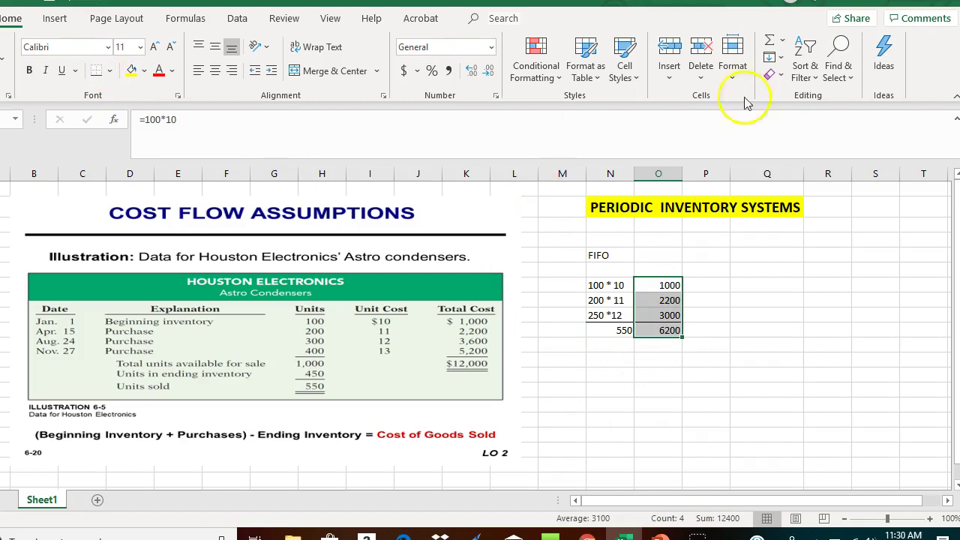
{"action": "left_click", "coordinate": [405, 71]}
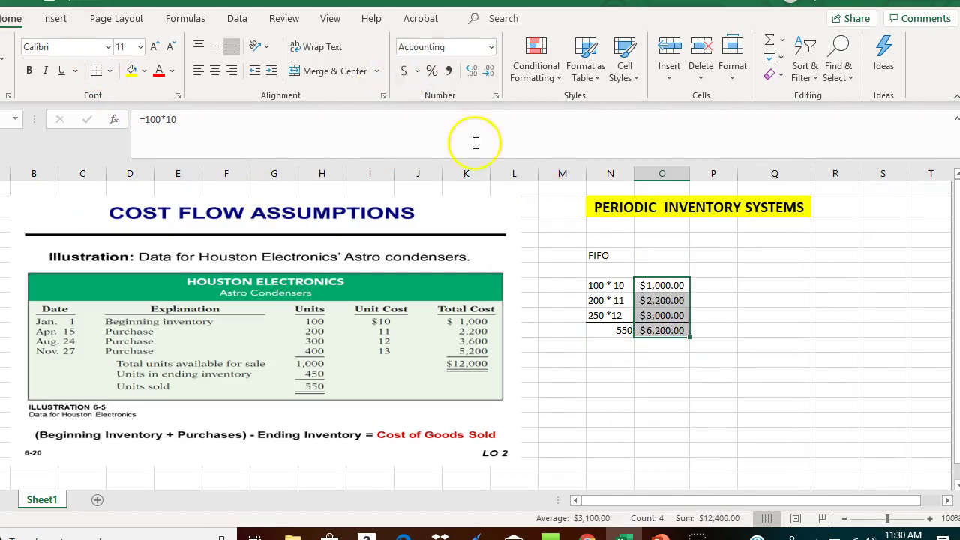
{"action": "left_click", "coordinate": [709, 330]}
{"action": "type", "text": "COS"}
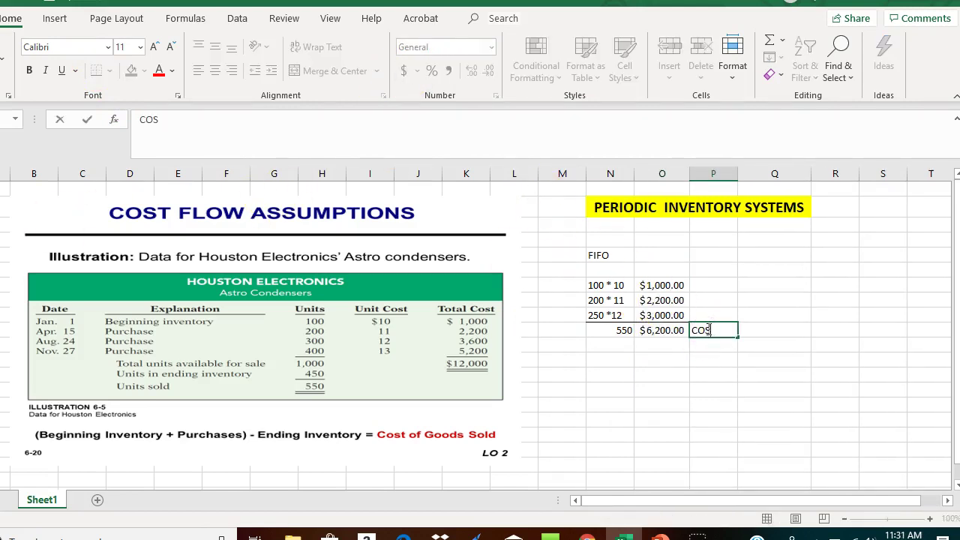
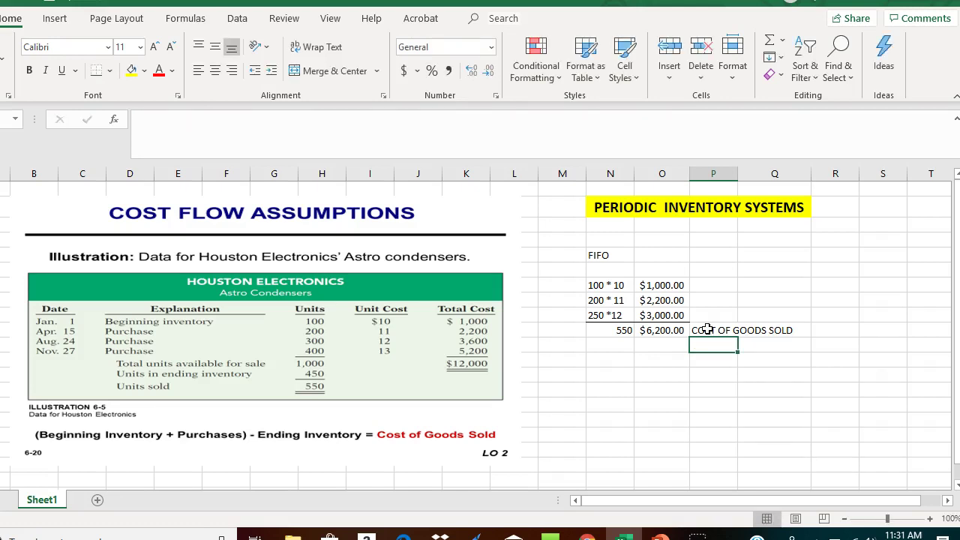
- Enter the remaining inventory layers "50 *12" and "400 * 13" in column N, leaving a blank row below the 550 total
{"action": "key", "text": "Left"}
{"action": "key", "text": "Left"}
{"action": "key", "text": "Down"}
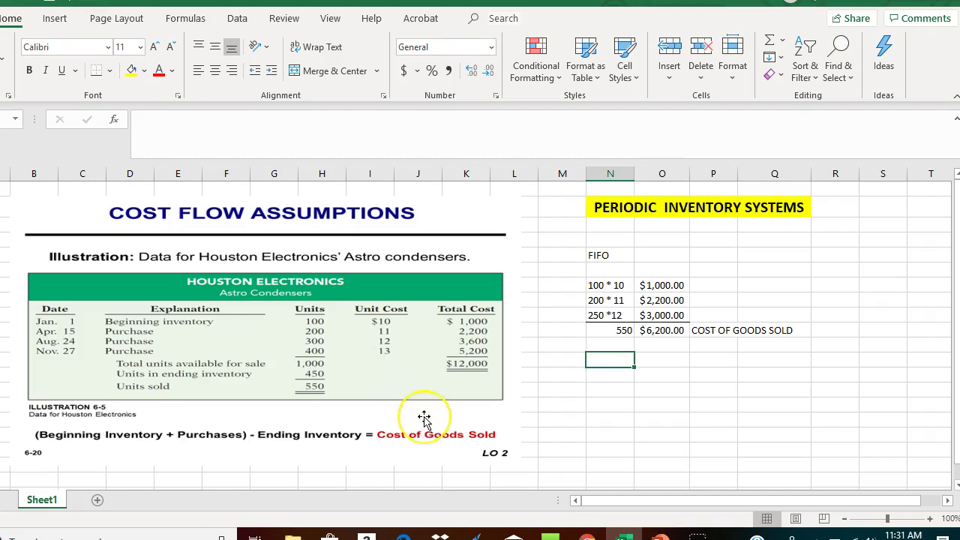
{"action": "type", "text": "50"}
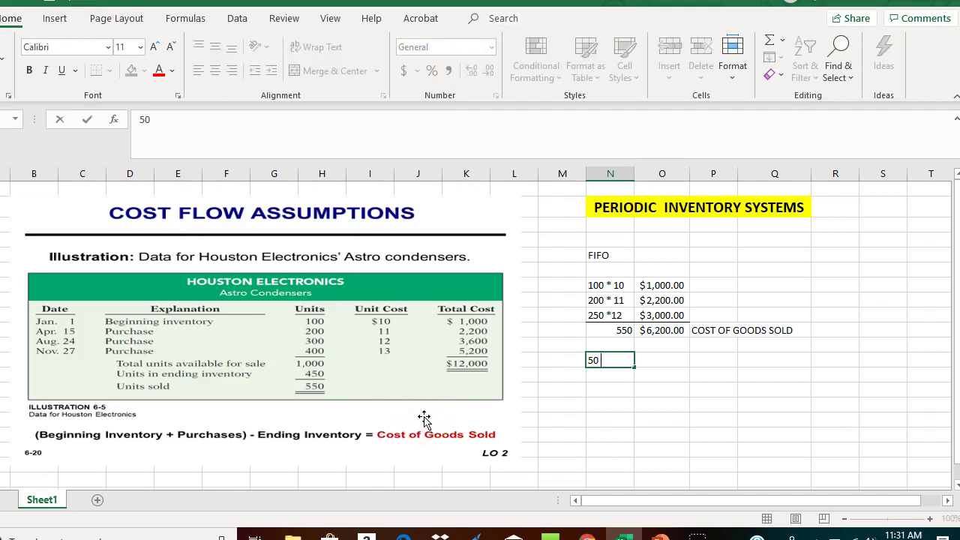
{"action": "type", "text": " *12"}
{"action": "key", "text": "Return"}
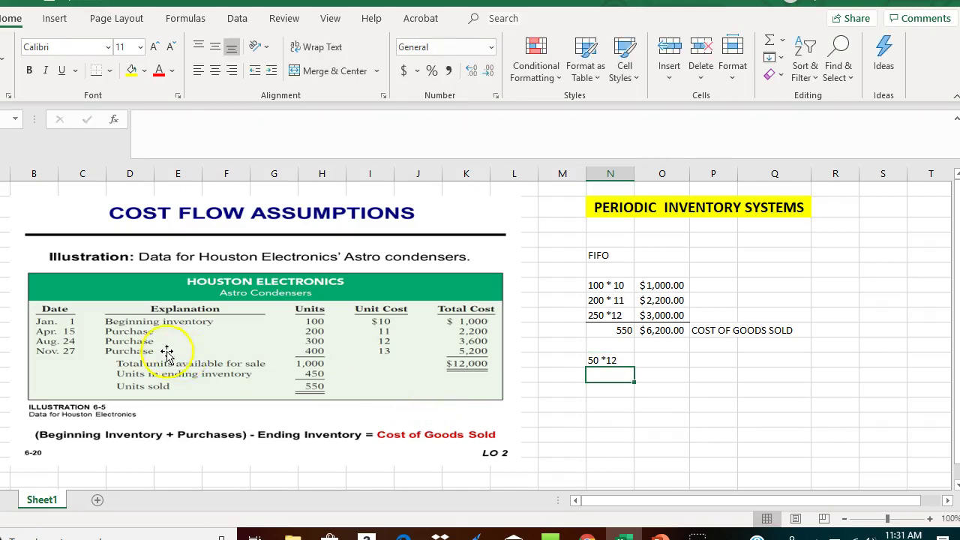
{"action": "type", "text": "40"}
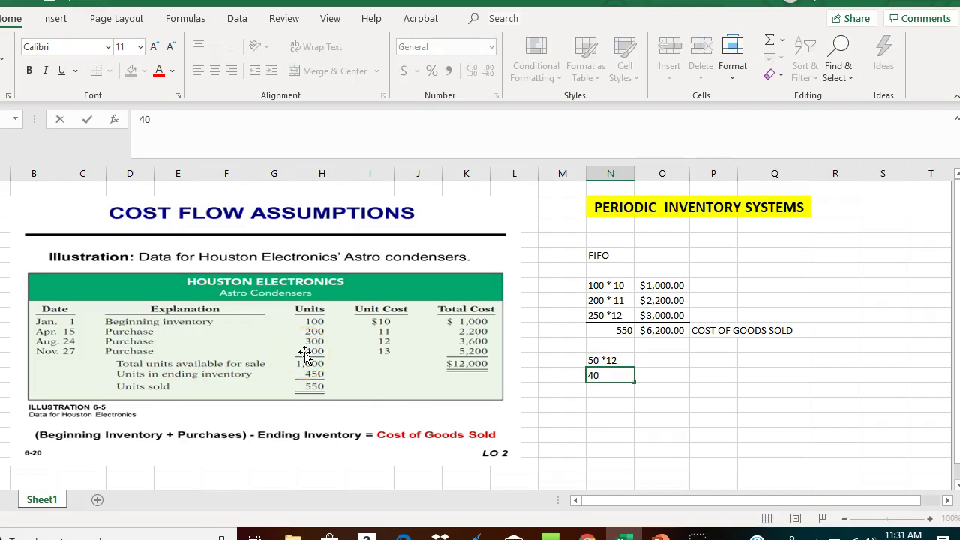
{"action": "type", "text": "0 * 13"}
{"action": "key", "text": "Return"}
- Enter the units total 450 beneath the remaining layers and put a bottom border under the "400 * 13" cell
{"action": "left_click", "coordinate": [604, 373]}
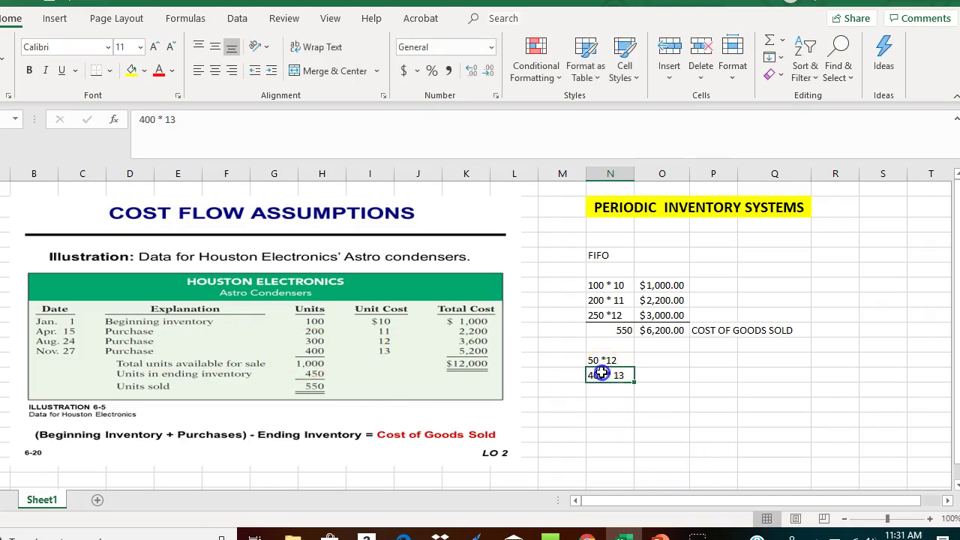
{"action": "left_click", "coordinate": [609, 389]}
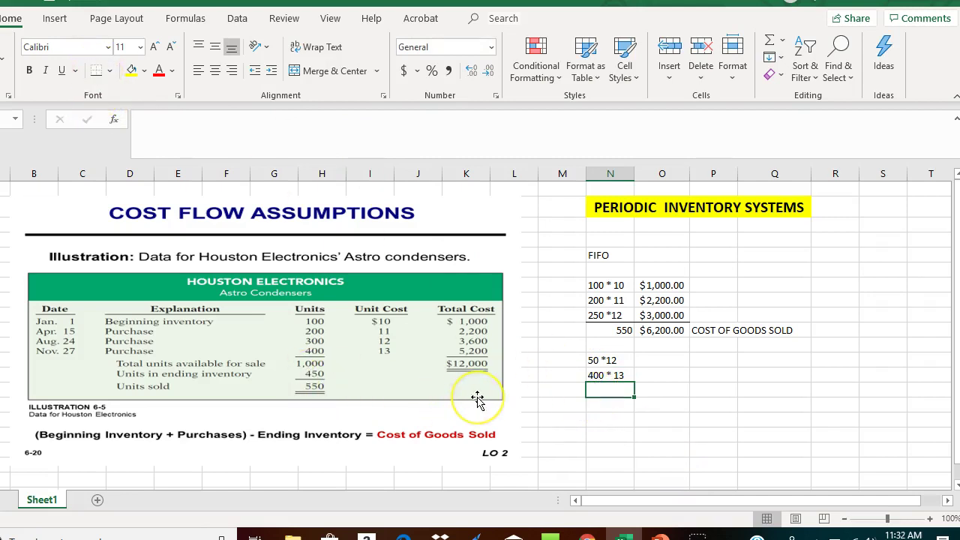
{"action": "type", "text": "450"}
{"action": "key", "text": "Return"}
{"action": "key", "text": "Up"}
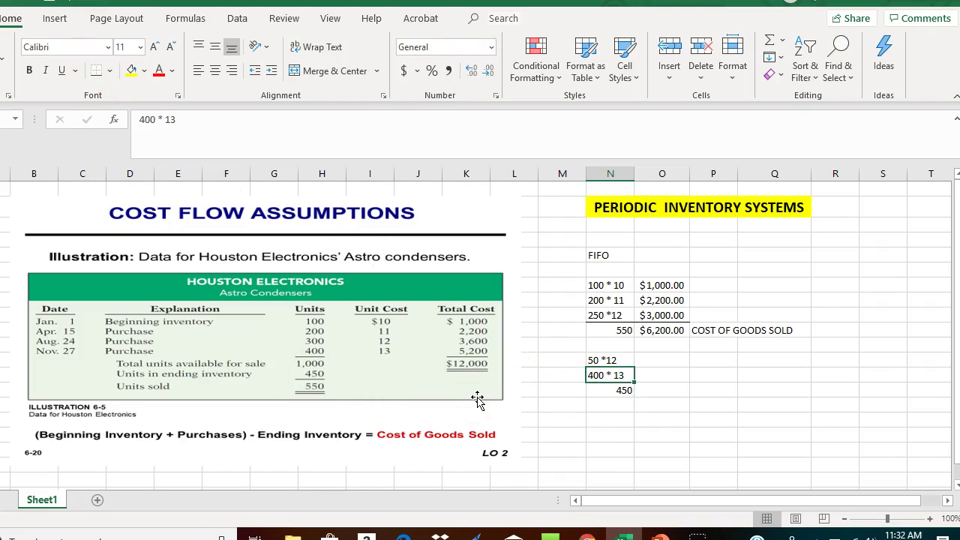
- Calculate the remaining layers' costs in column O with the formulas =50*12 and +400*13
{"action": "key", "text": "Up"}
{"action": "key", "text": "Up"}
{"action": "key", "text": "Right"}
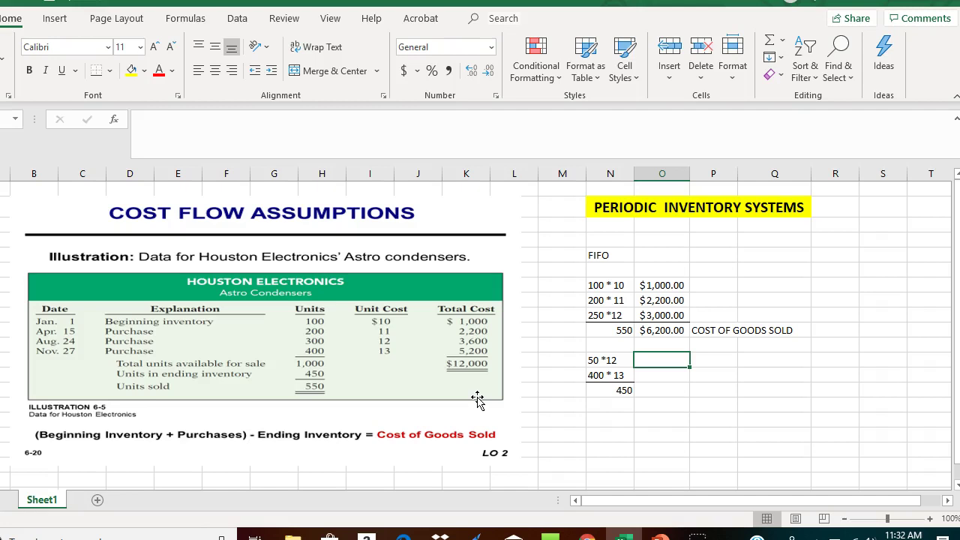
{"action": "type", "text": "=50*12"}
{"action": "key", "text": "Return"}
{"action": "type", "text": "+400*13"}
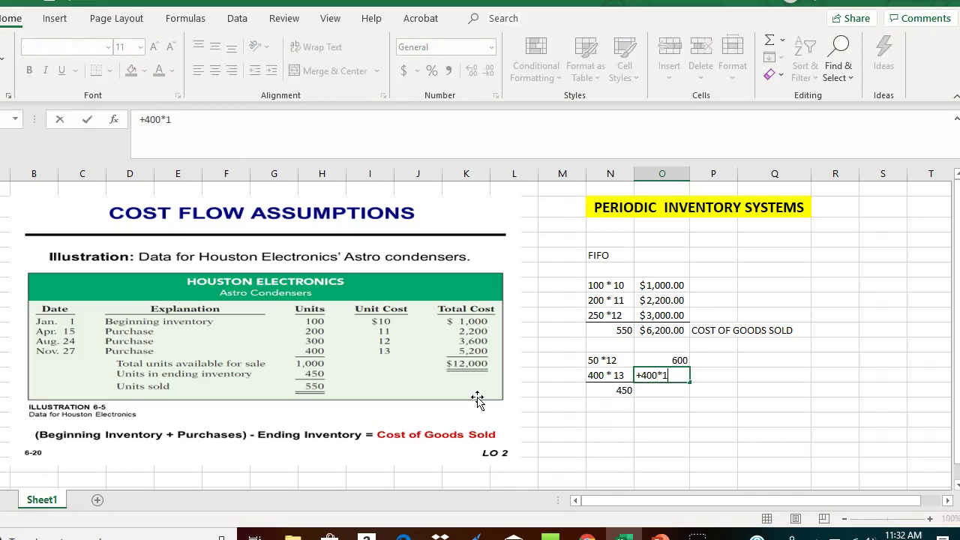
{"action": "key", "text": "Return"}
- Put a bottom border under the last remaining layer's cost and total the two remaining layer costs with AutoSum
{"action": "left_click", "coordinate": [662, 375]}
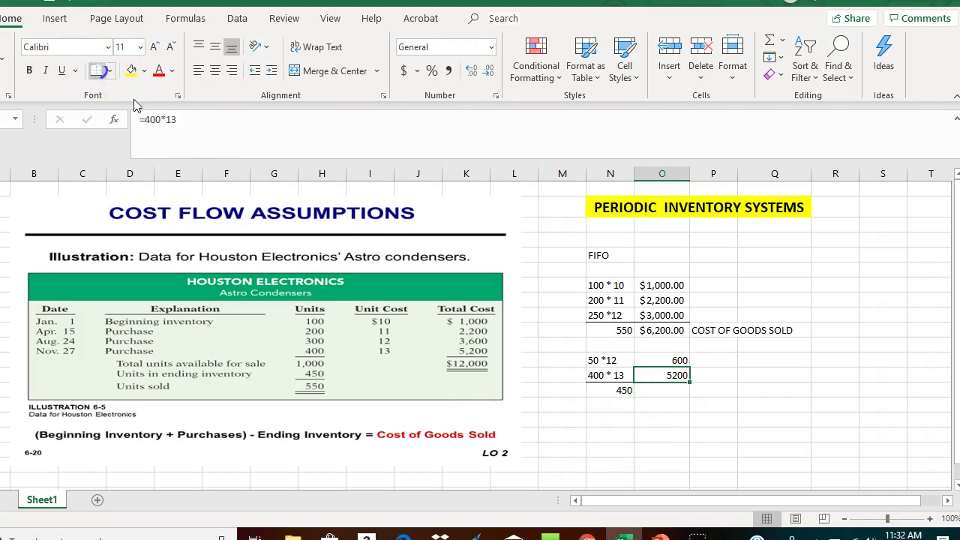
{"action": "left_click_drag", "start_coordinate": [665, 362], "coordinate": [669, 387]}
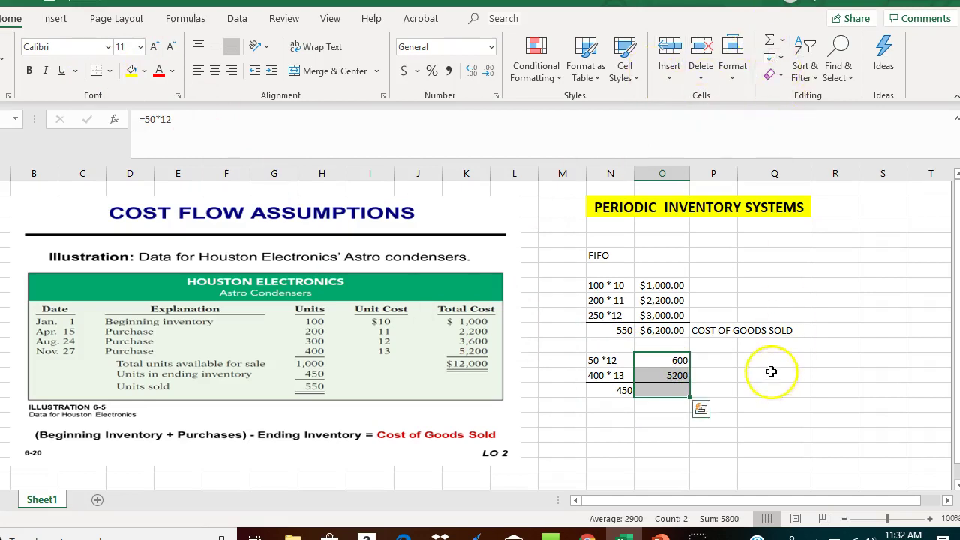
{"action": "left_click", "coordinate": [769, 40]}
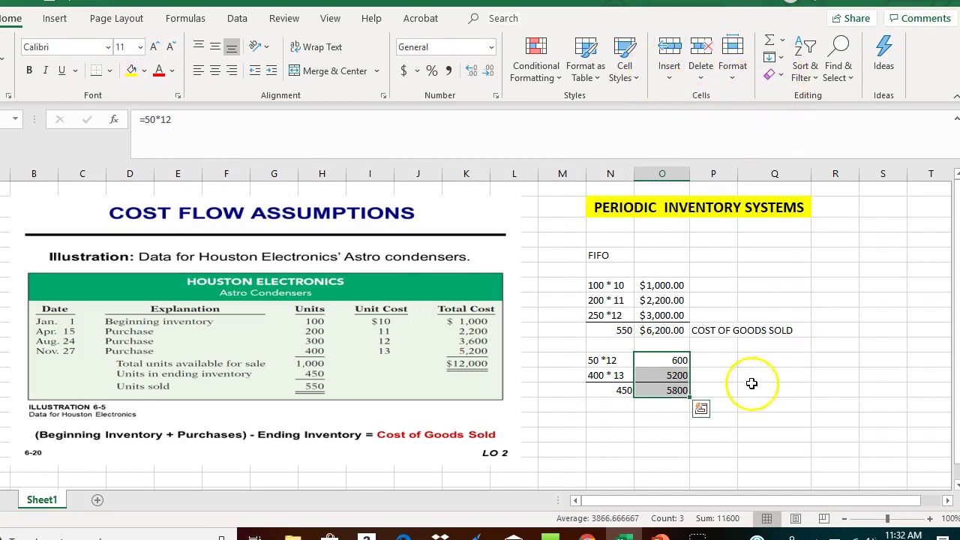
{"action": "left_click", "coordinate": [714, 390]}
- Apply the dollar Accounting format to the remaining layer costs and their total, and label the total ENDING INVENTORY in column P
{"action": "left_click_drag", "start_coordinate": [666, 364], "coordinate": [669, 389]}
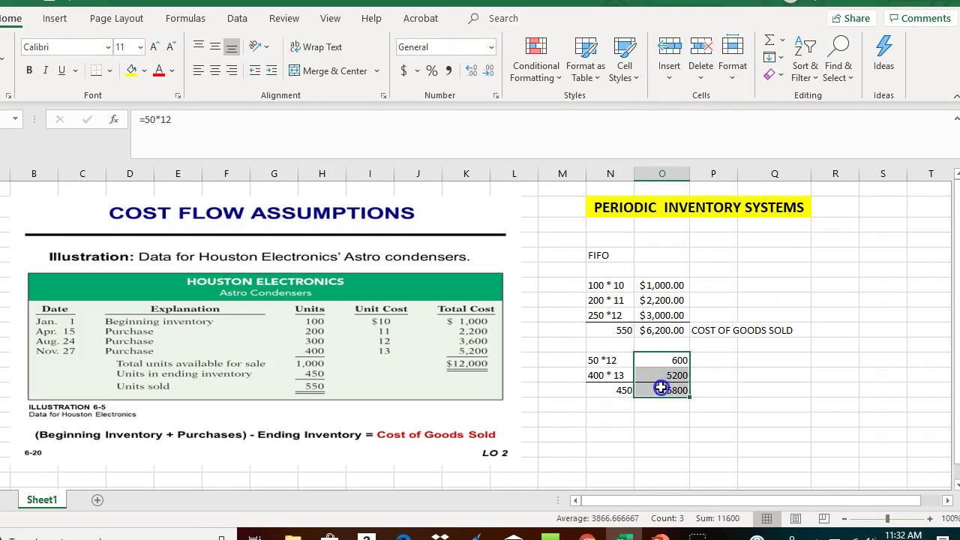
{"action": "left_click", "coordinate": [404, 71]}
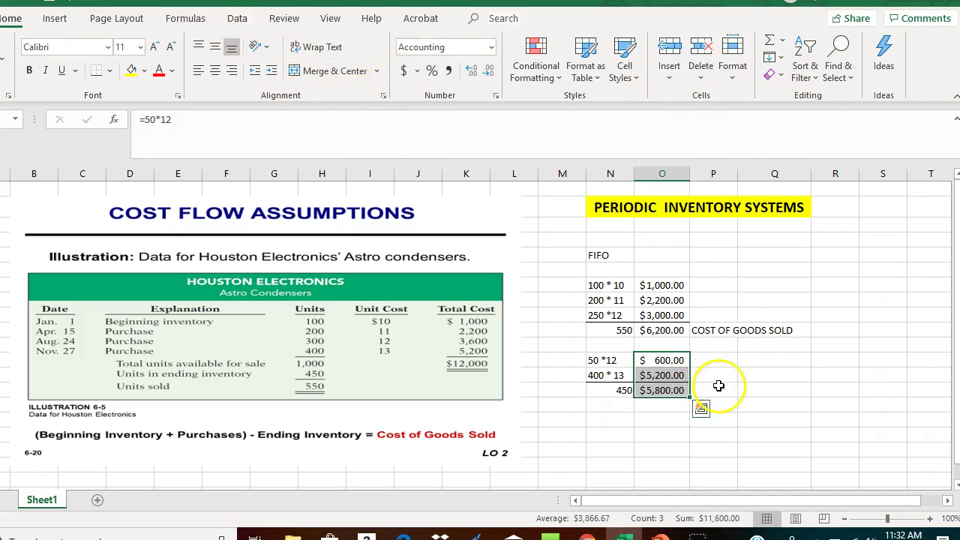
{"action": "left_click", "coordinate": [711, 389]}
{"action": "type", "text": "ENDING "}
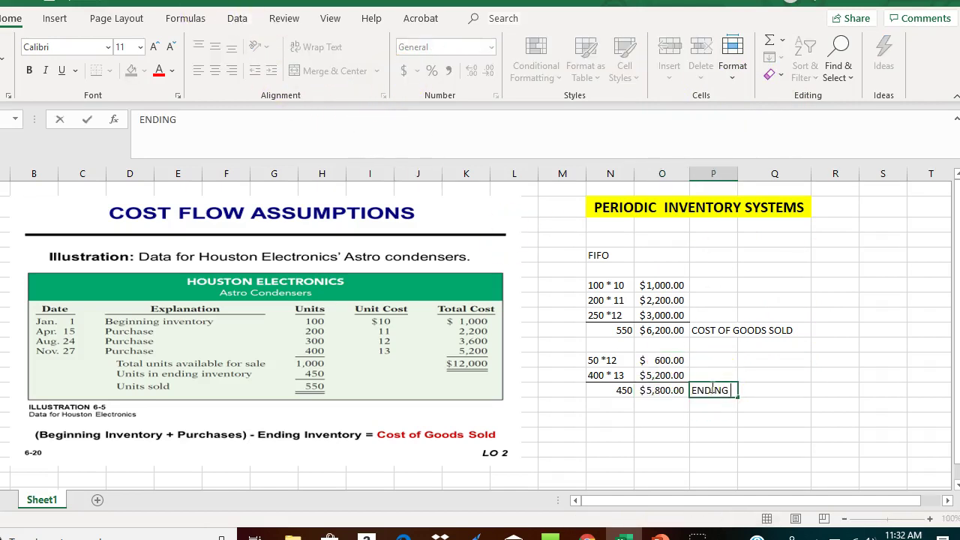
{"action": "type", "text": "INVENTORY"}
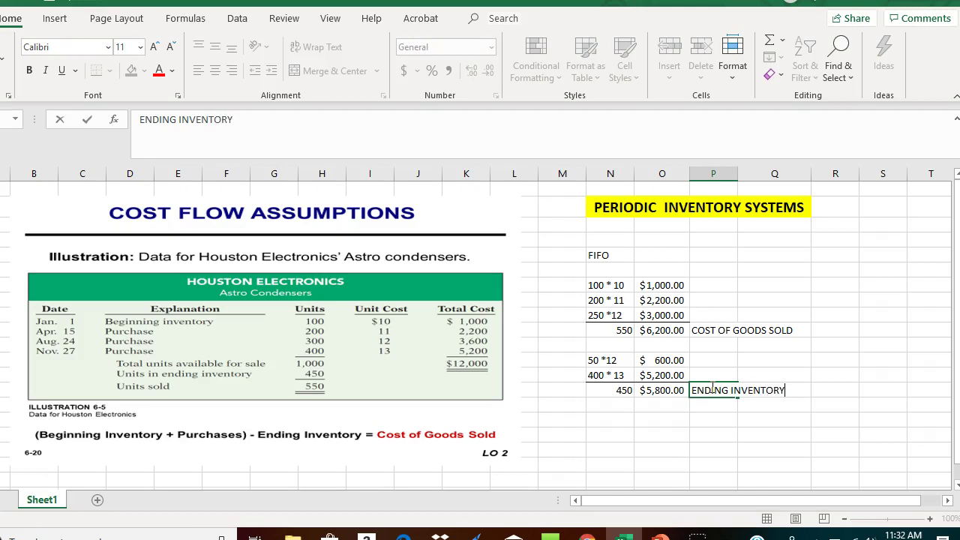
{"action": "key", "text": "Return"}
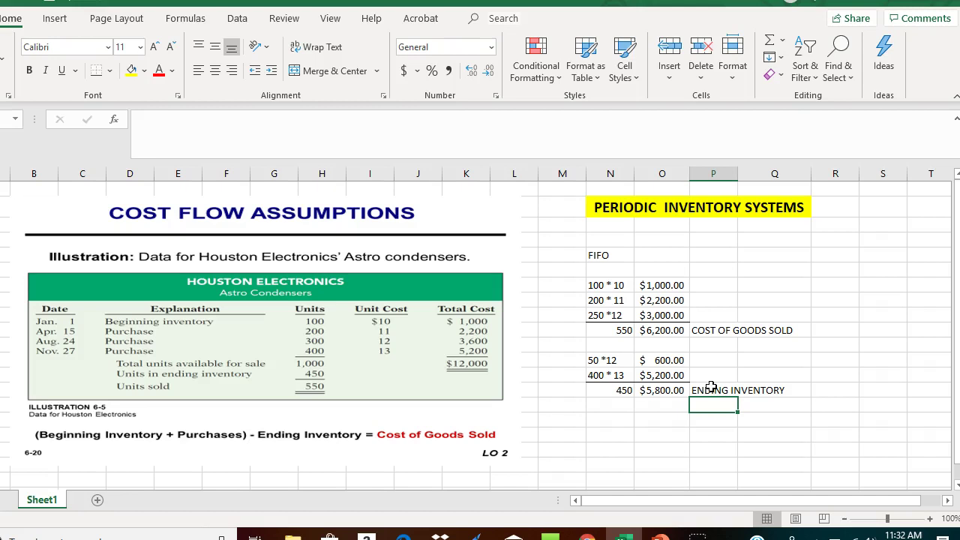
- Add cost of goods sold and ending inventory in cell O16 with the formula +O10+O14
{"action": "key", "text": "Down"}
{"action": "key", "text": "Left"}
{"action": "type", "text": "+"}
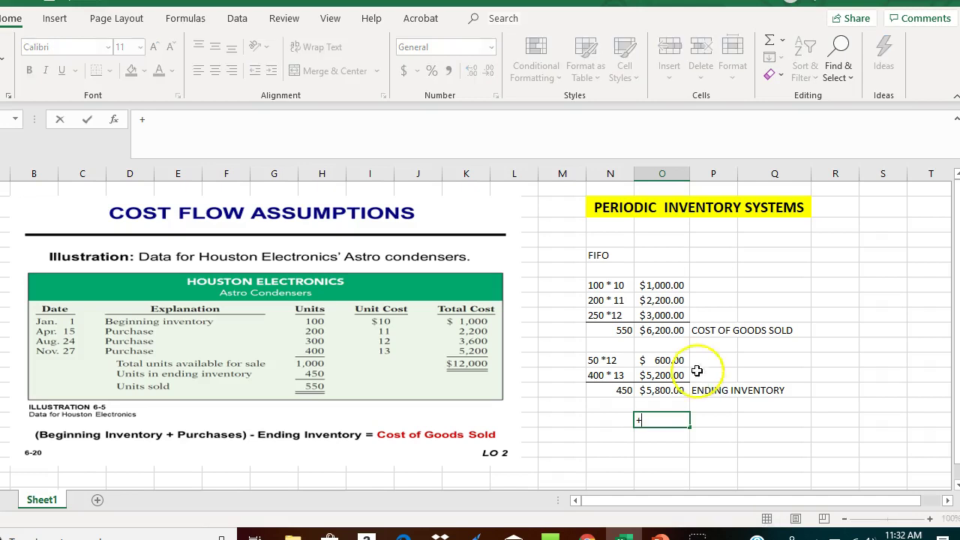
{"action": "left_click", "coordinate": [665, 331]}
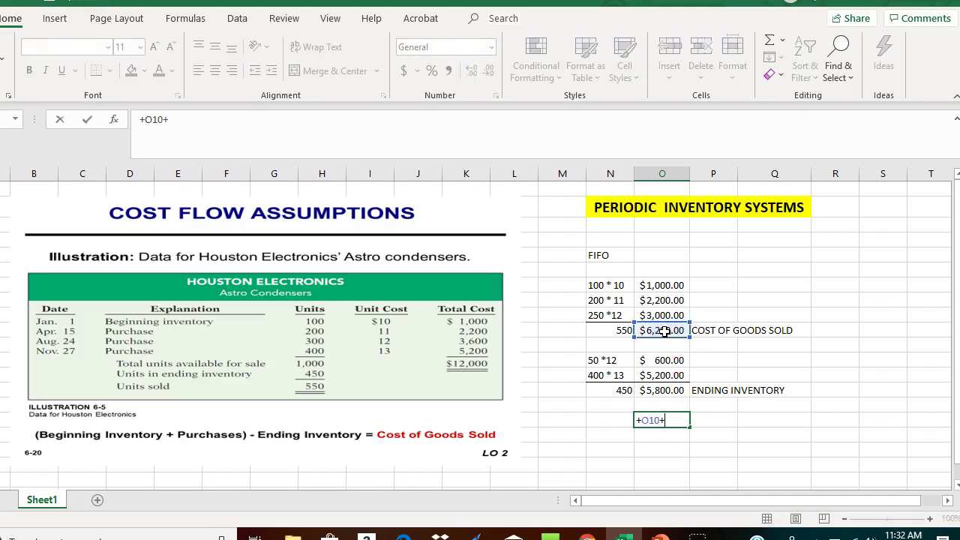
{"action": "type", "text": "+"}
{"action": "left_click", "coordinate": [659, 390]}
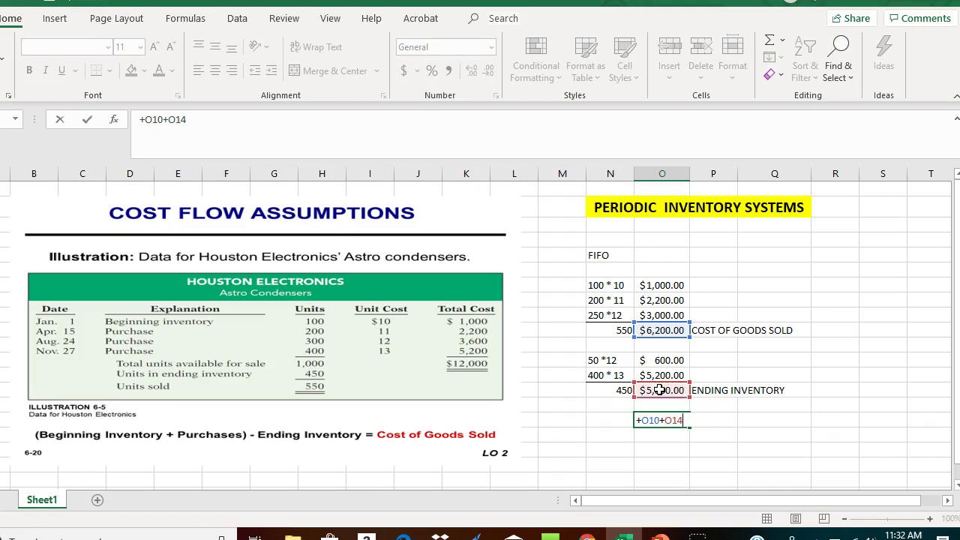
{"action": "key", "text": "Return"}
- Label the combined total COST OF GOODS AVAILABLE FOR SALE in column P
{"action": "key", "text": "Up"}
{"action": "key", "text": "Right"}
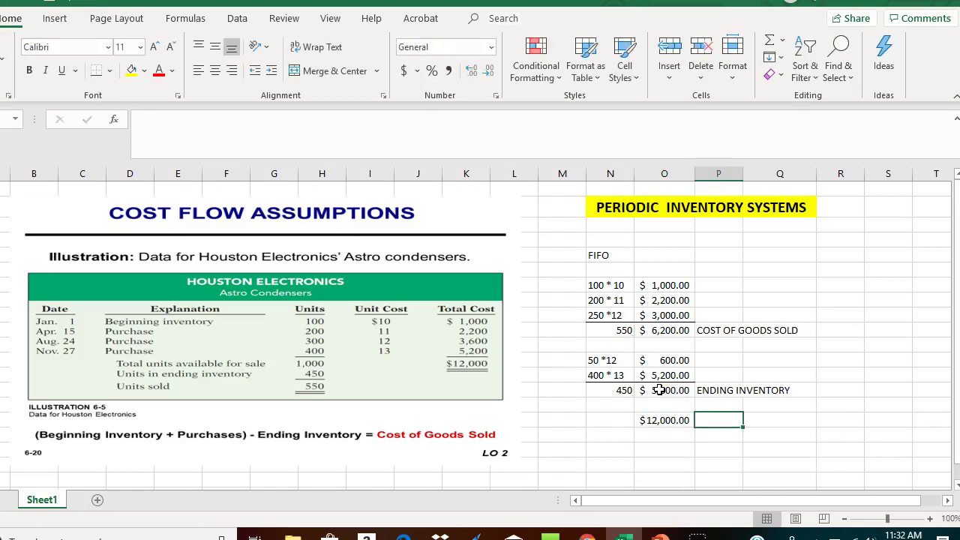
{"action": "type", "text": "COST OF GOODS "}
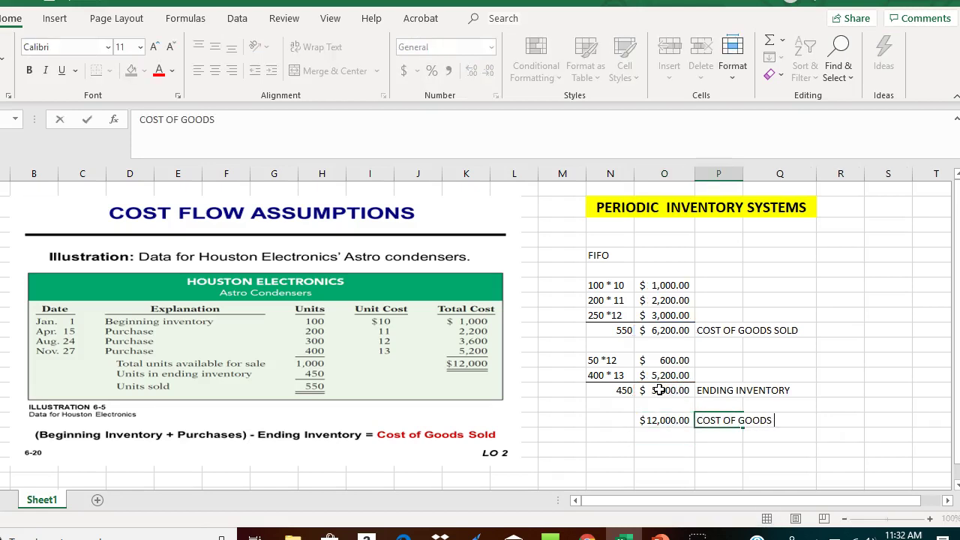
{"action": "type", "text": "AVAILABLE FOR SALE"}
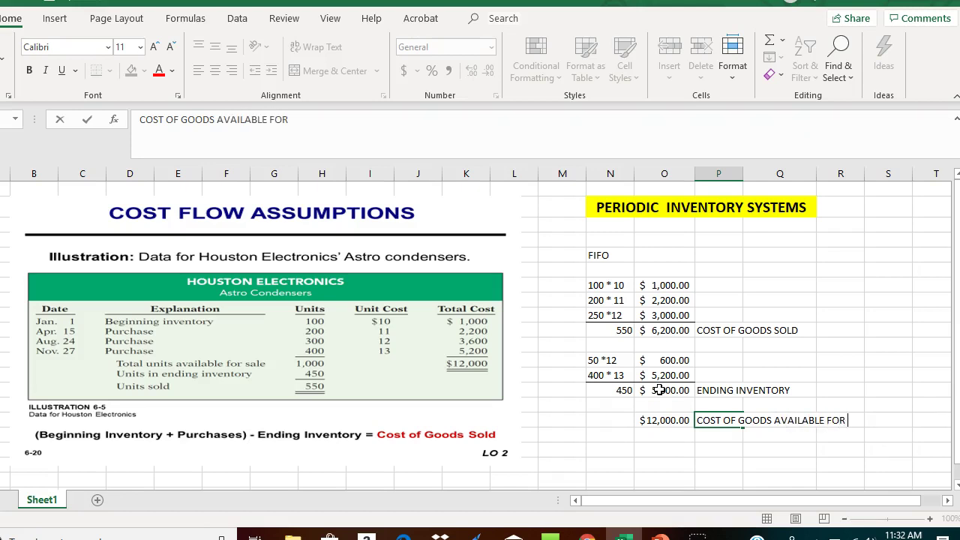
{"action": "key", "text": "Return"}
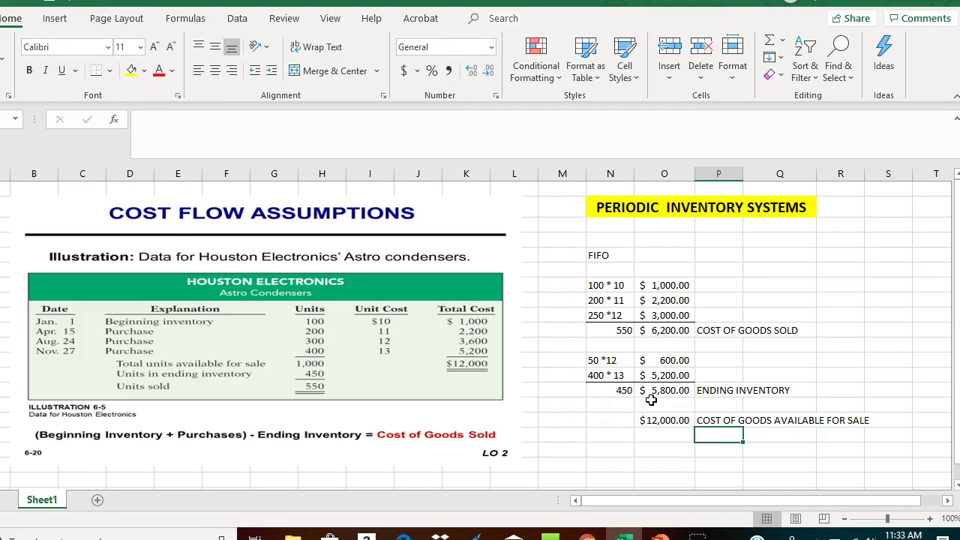
- Enter the heading LIFO in column N, three rows below the cost of goods available for sale
{"action": "scroll", "coordinate": [649, 398], "scroll_direction": "down", "scroll_amount": 2}
{"action": "scroll", "coordinate": [649, 398], "scroll_direction": "up", "scroll_amount": 2}
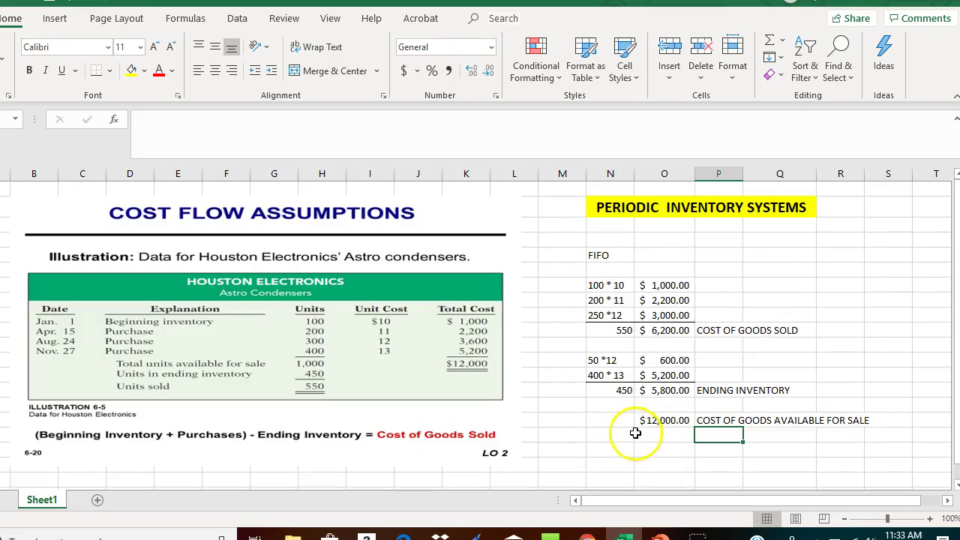
{"action": "scroll", "coordinate": [638, 429], "scroll_direction": "down", "scroll_amount": 1}
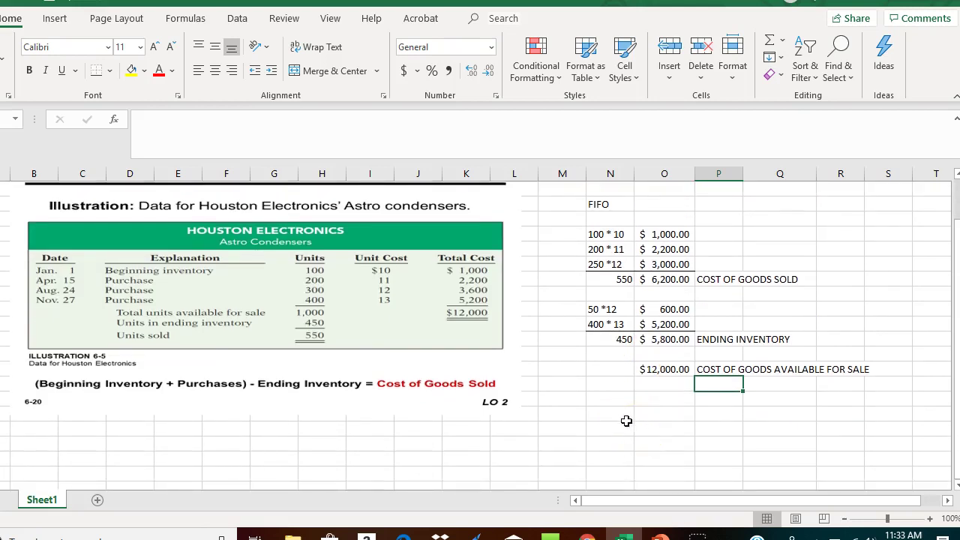
{"action": "left_click", "coordinate": [607, 411]}
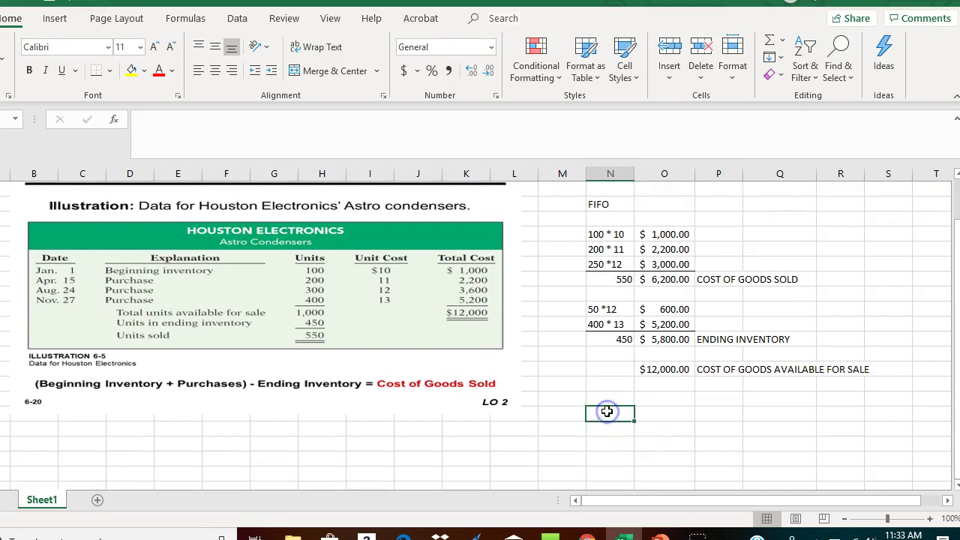
{"action": "type", "text": "LIF"}
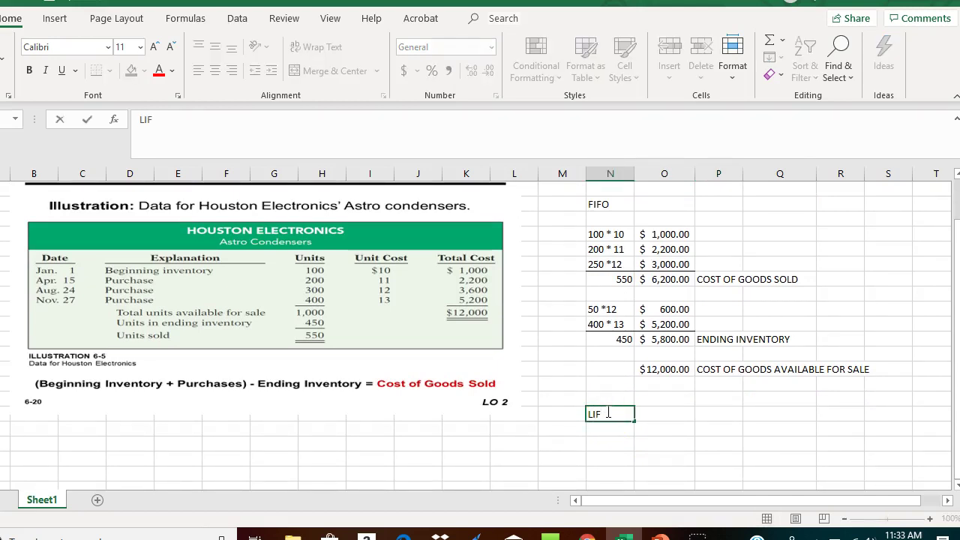
{"action": "type", "text": "O"}
{"action": "key", "text": "Return"}
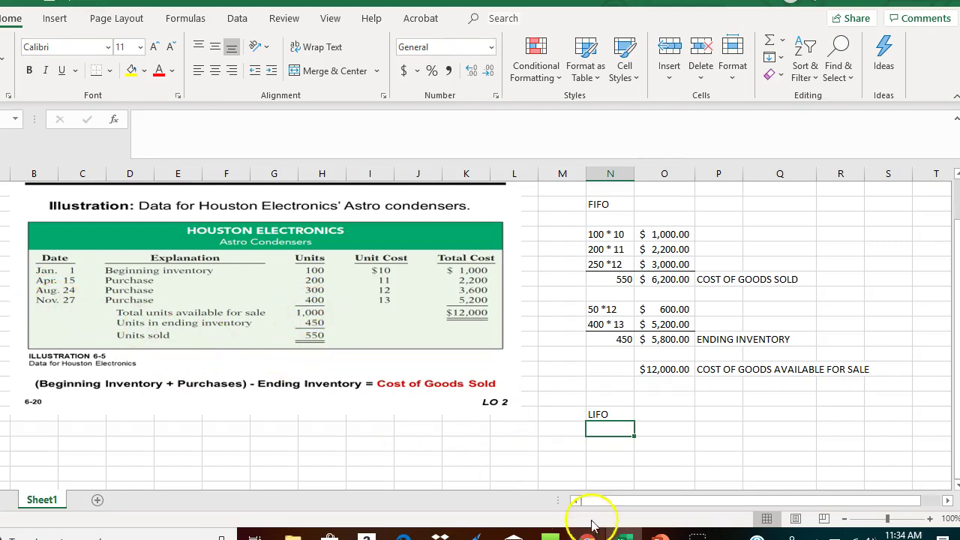
- Enter the LIFO cost layers "400 *13" and "150 *12" in column N beneath the LIFO heading
{"action": "type", "text": "4"}
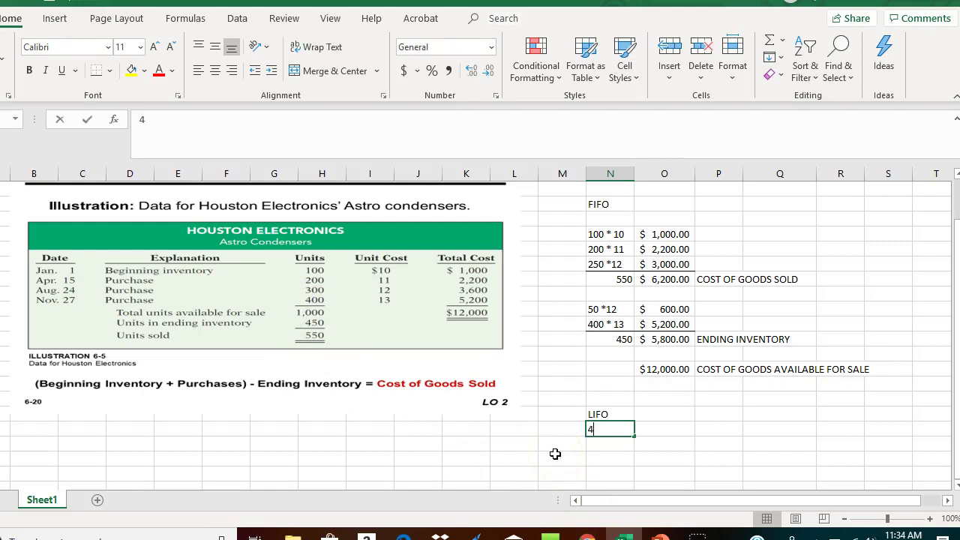
{"action": "type", "text": "00 *13"}
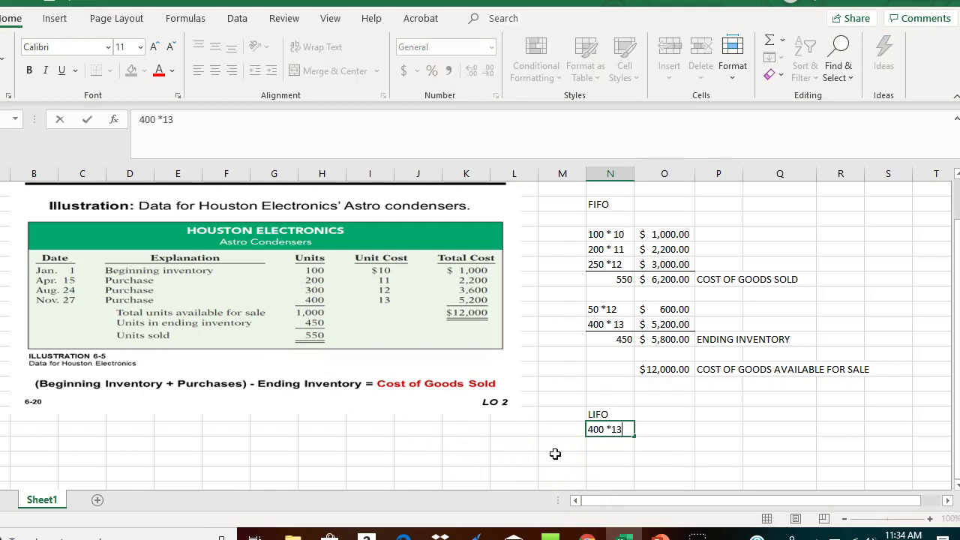
{"action": "key", "text": "Return"}
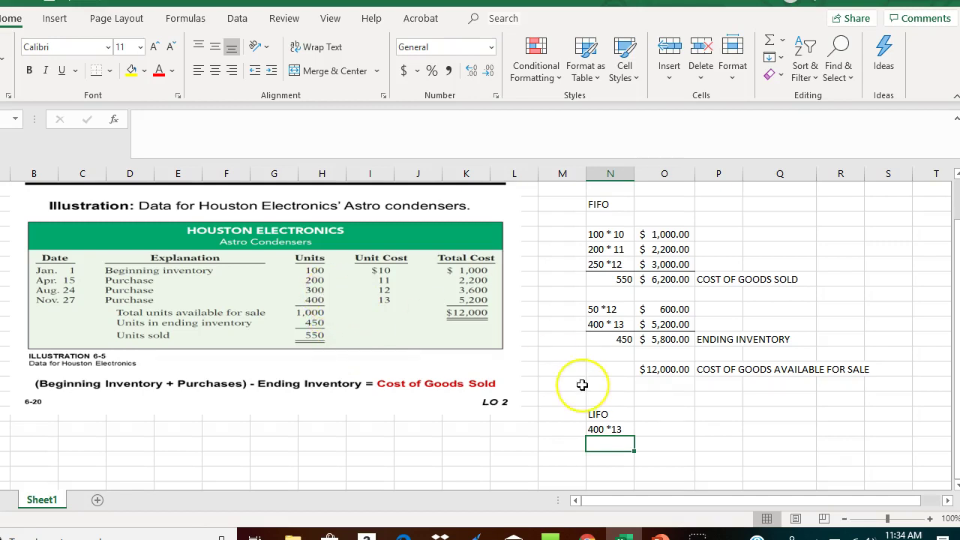
{"action": "type", "text": "1"}
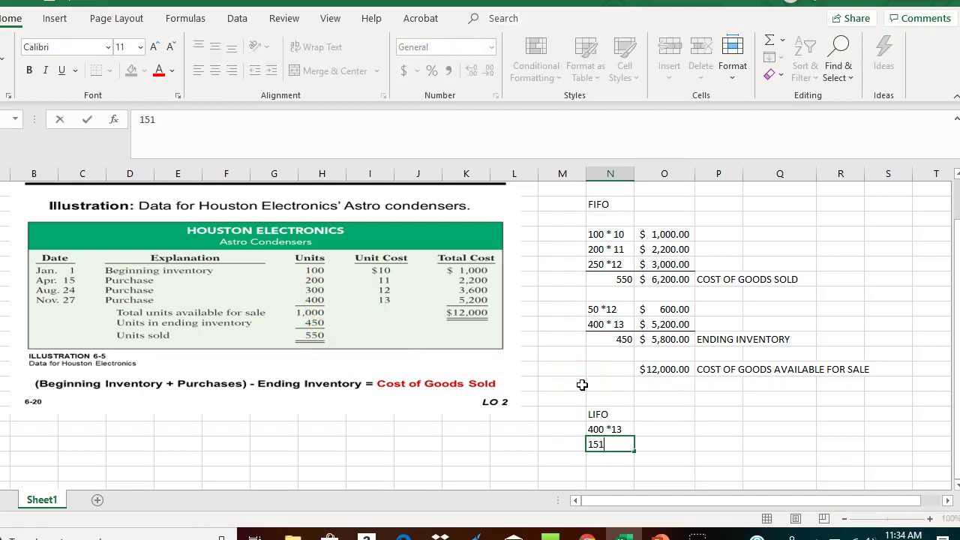
{"action": "type", "text": "50 *12"}
{"action": "key", "text": "Return"}
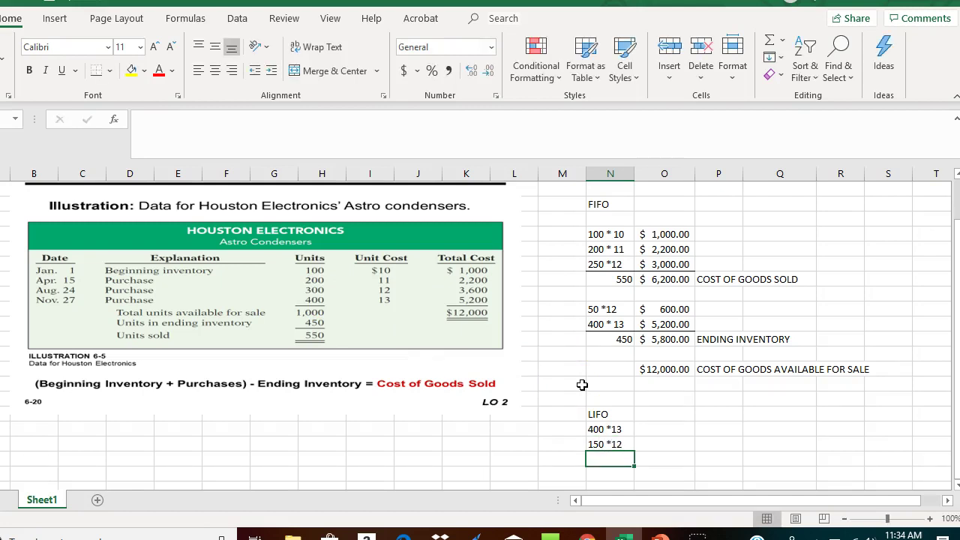
- Add a bottom border under the "150 *12" layer in column N and enter the unit total 550 below it
{"action": "left_click", "coordinate": [613, 445]}
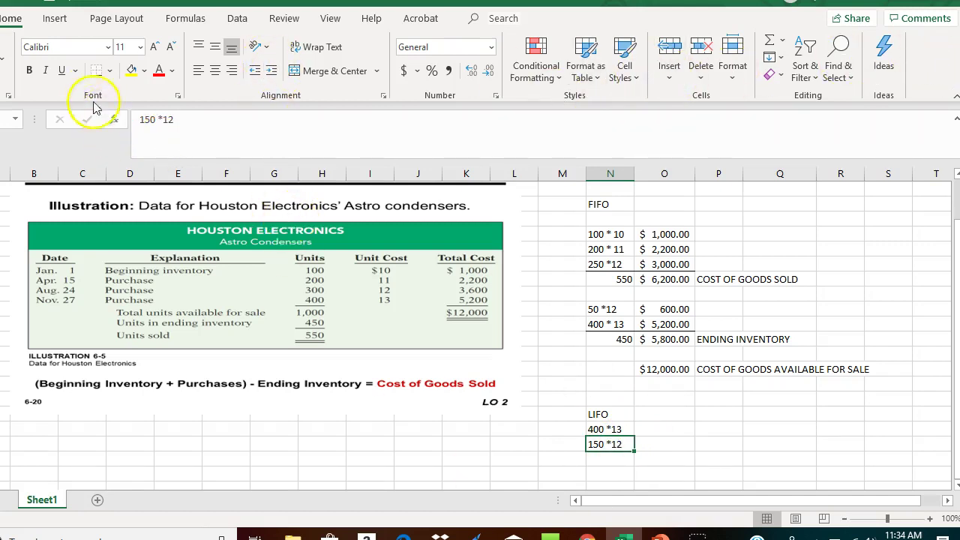
{"action": "left_click", "coordinate": [597, 464]}
{"action": "type", "text": "550"}
{"action": "key", "text": "Return"}
- Calculate the LIFO layer costs in column O with the formulas +400*13 and +150*12
{"action": "key", "text": "Up"}
{"action": "key", "text": "Up"}
{"action": "key", "text": "Up"}
{"action": "key", "text": "Right"}
{"action": "type", "text": "+"}
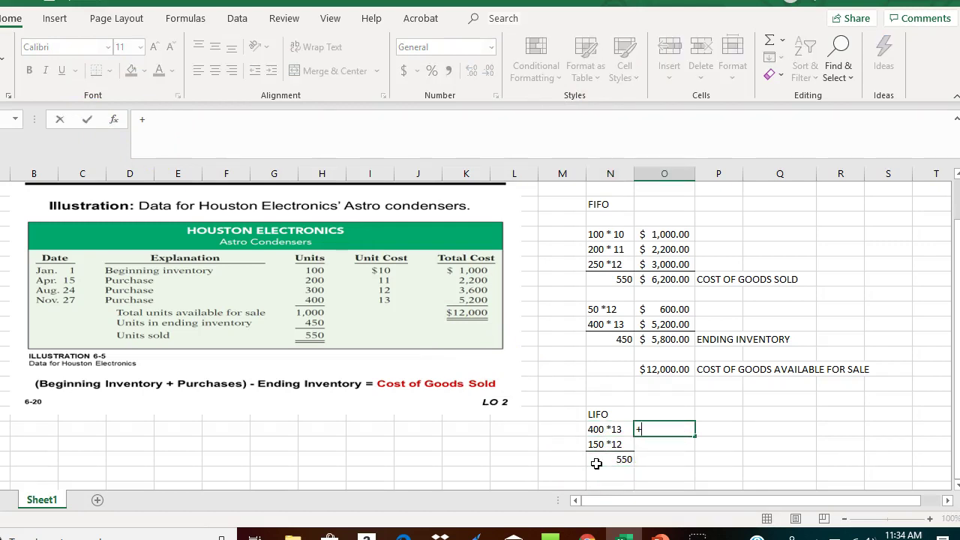
{"action": "type", "text": "400*13"}
{"action": "key", "text": "Return"}
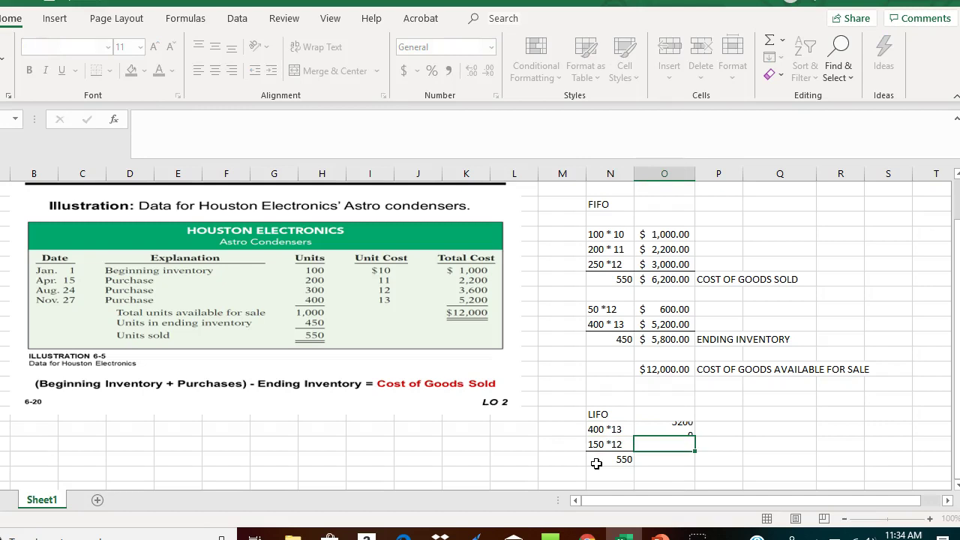
{"action": "type", "text": "+150*12"}
{"action": "key", "text": "Return"}
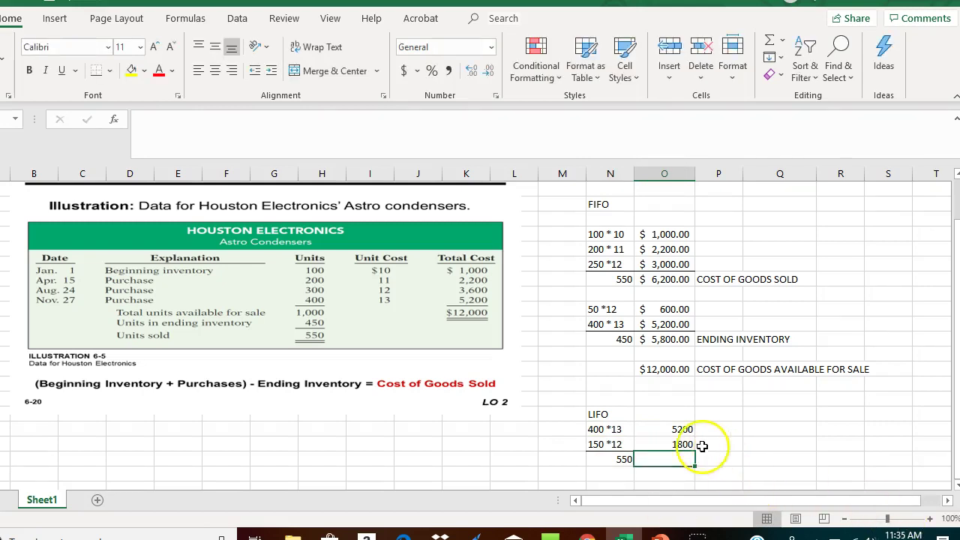
- Sum the two LIFO layer costs in cell O22 and add a bottom border under the second cost
{"action": "left_click_drag", "start_coordinate": [683, 428], "coordinate": [674, 458]}
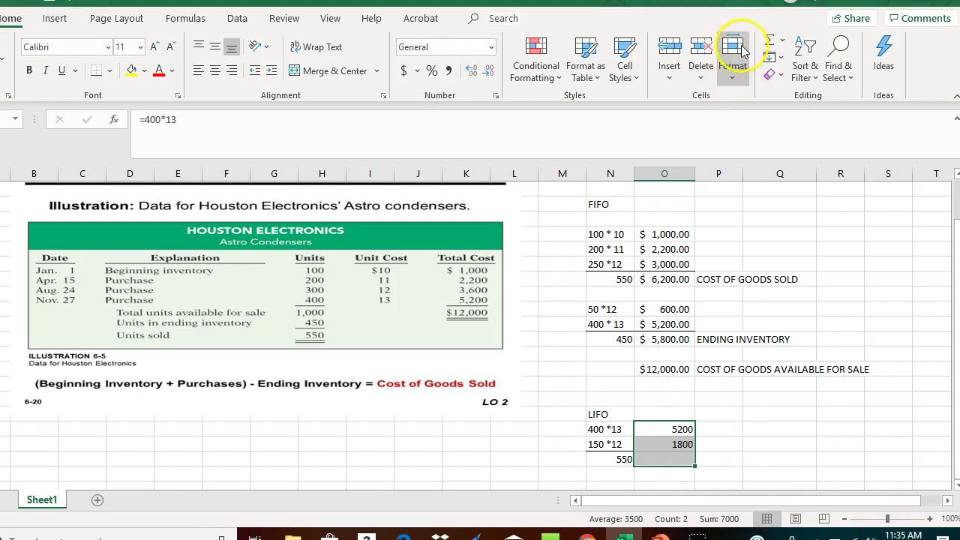
{"action": "left_click", "coordinate": [771, 39]}
{"action": "left_click", "coordinate": [673, 444]}
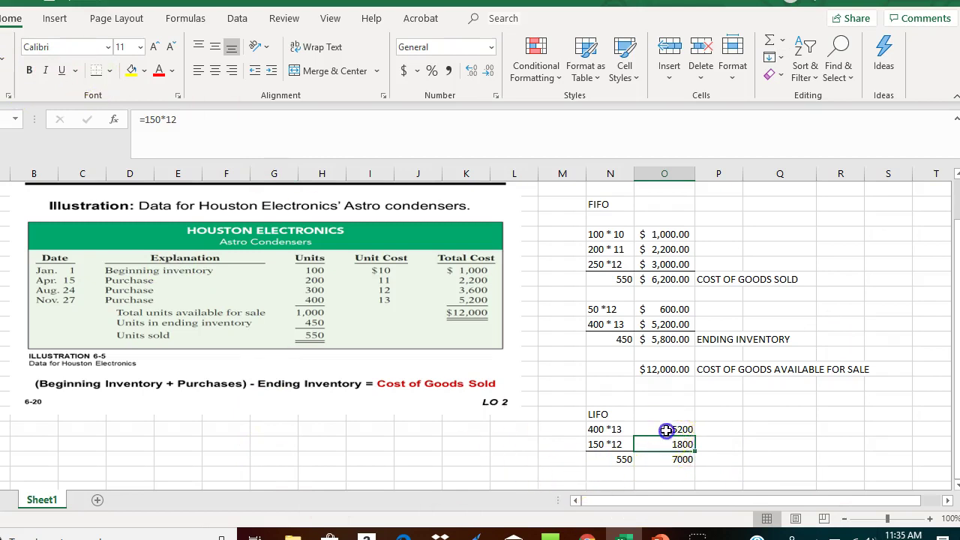
- Format the LIFO costs and their total as Accounting, and label the total COST OF GOODS SOLD in column P
{"action": "left_click_drag", "start_coordinate": [666, 429], "coordinate": [661, 457]}
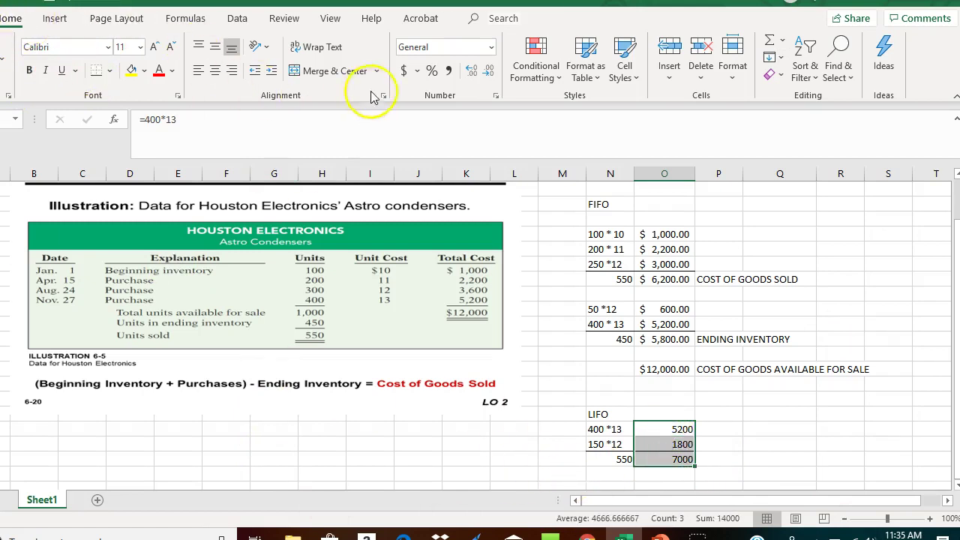
{"action": "left_click", "coordinate": [402, 70]}
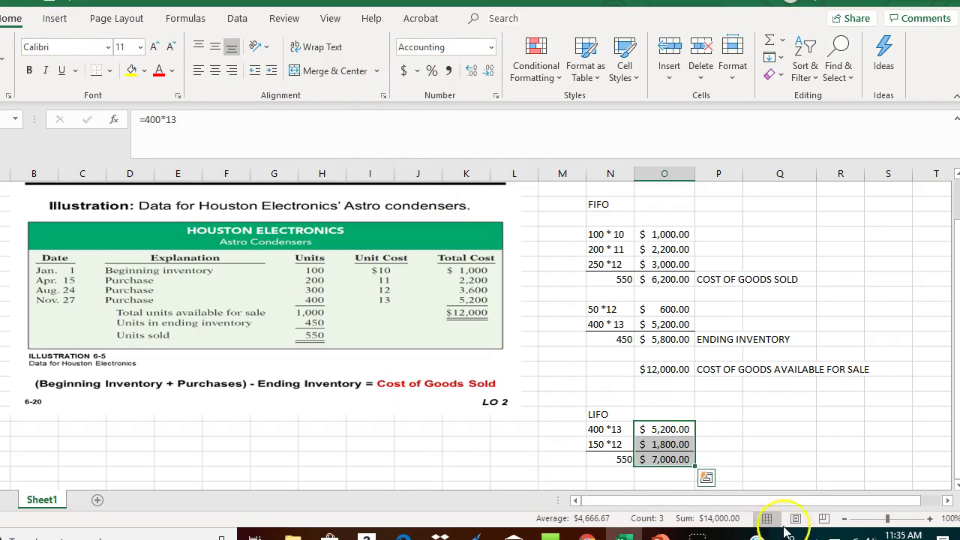
{"action": "left_click", "coordinate": [731, 456]}
{"action": "type", "text": "COST OF GOODS SOLD"}
{"action": "key", "text": "Return"}
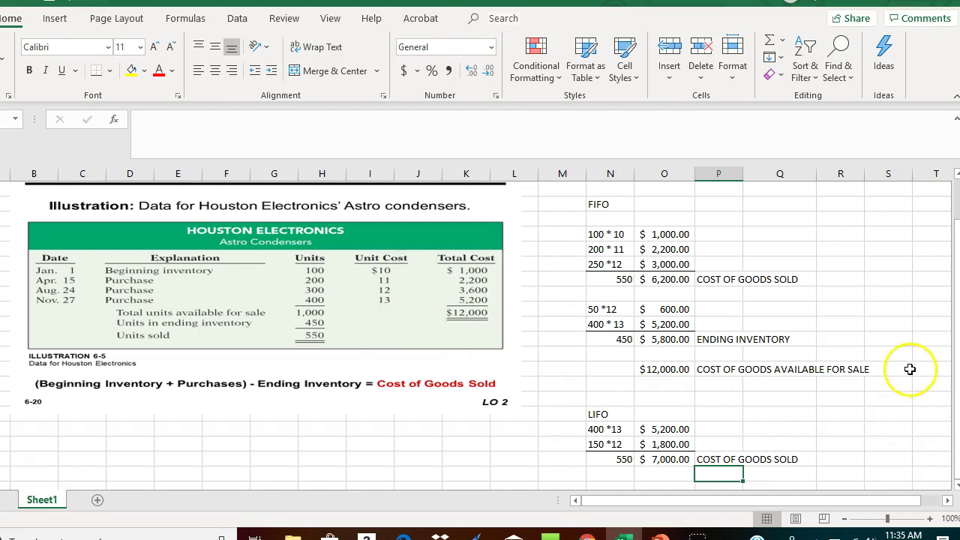
- Enter the LIFO ending inventory layers "150 *12", "200 * 11" and "100 *10" in column N, one row below the 550 units
{"action": "scroll", "coordinate": [907, 367], "scroll_direction": "down", "scroll_amount": 1}
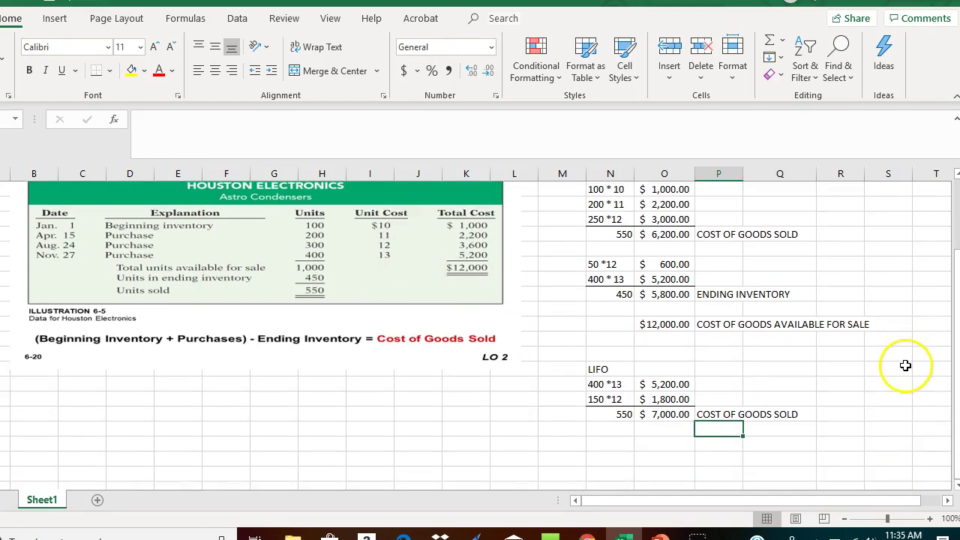
{"action": "left_click", "coordinate": [613, 446]}
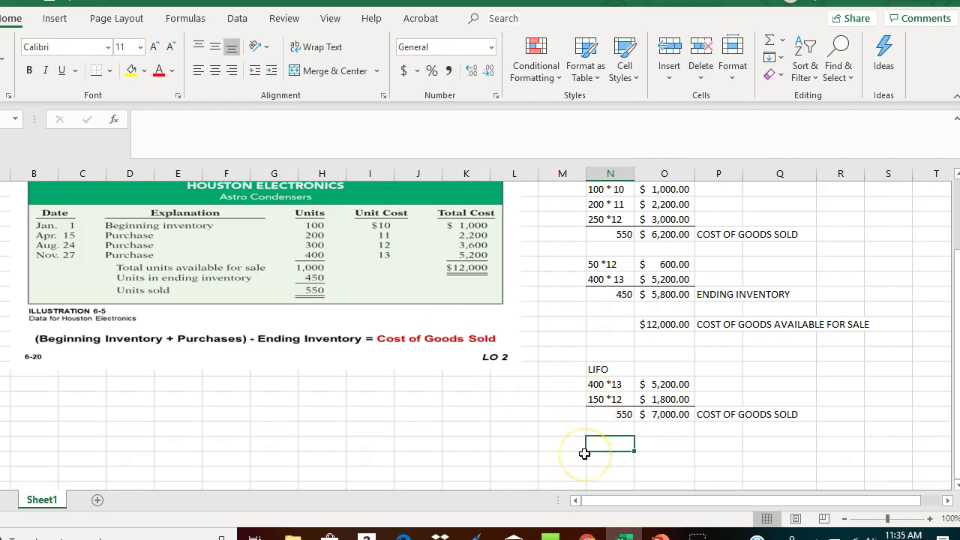
{"action": "type", "text": "1"}
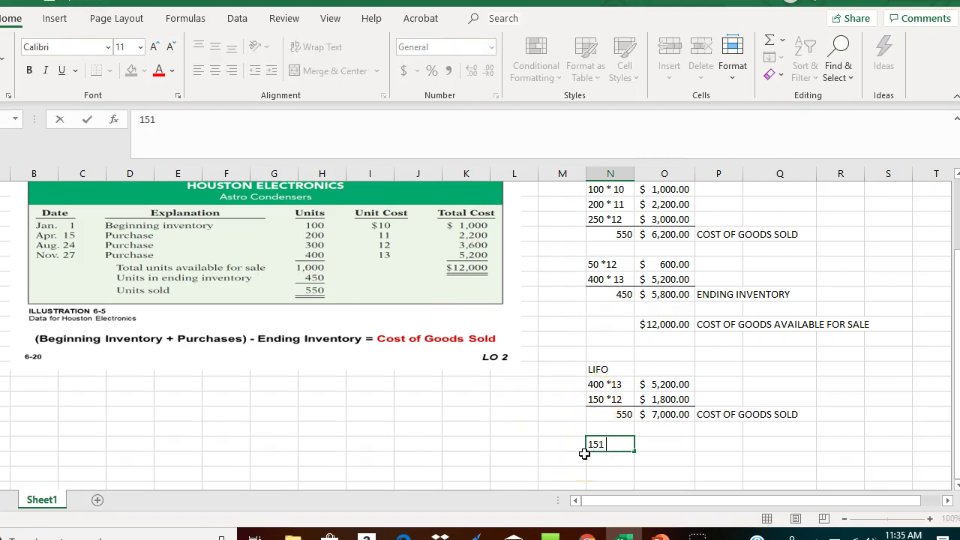
{"action": "type", "text": "50 *12"}
{"action": "key", "text": "Return"}
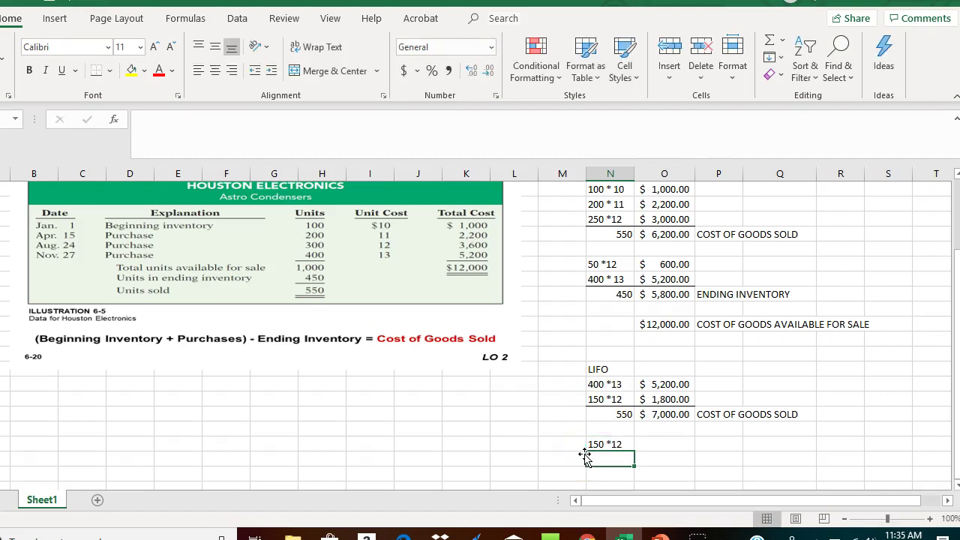
{"action": "type", "text": "200 * 11"}
{"action": "key", "text": "Return"}
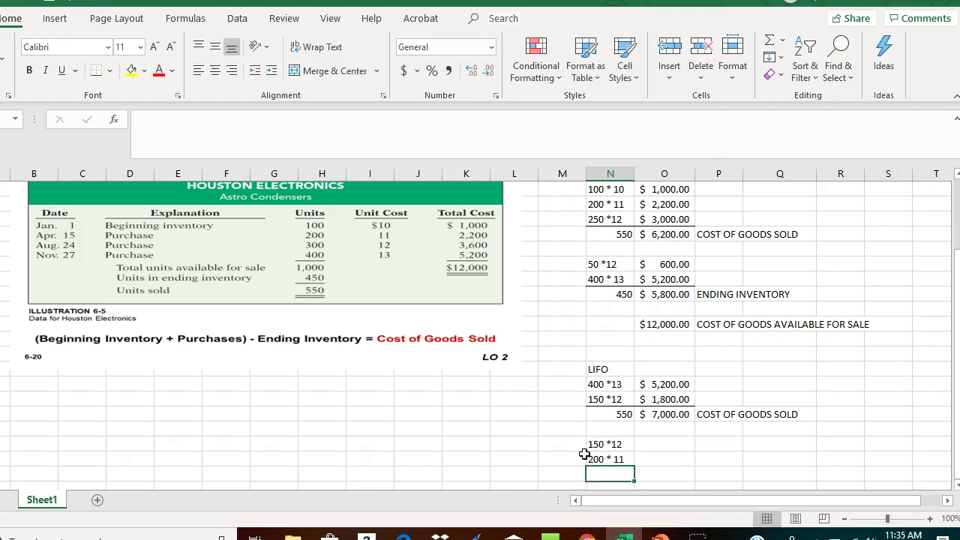
{"action": "type", "text": "100 *10"}
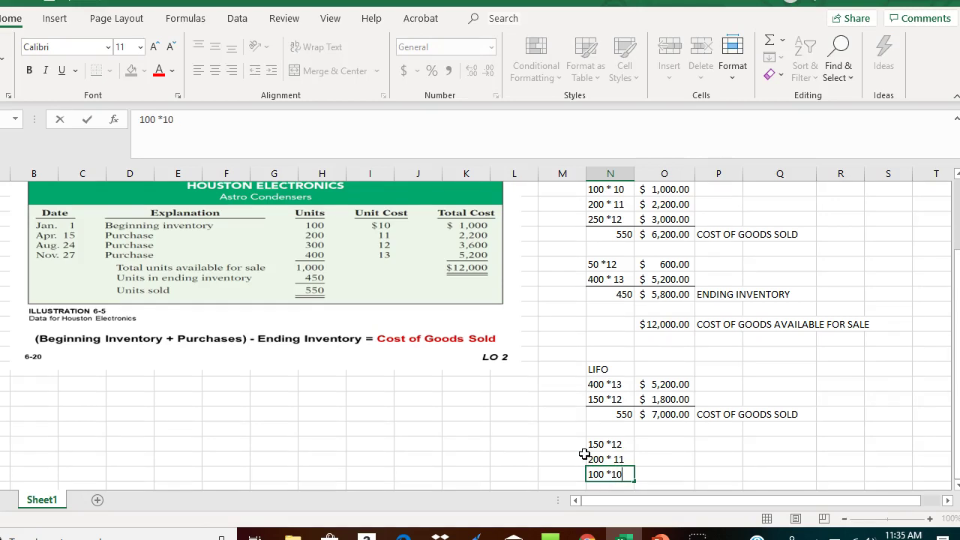
{"action": "key", "text": "Return"}
- Add a bottom border under the "100 *10" layer and enter the unit total 450 below it
{"action": "left_click", "coordinate": [592, 457]}
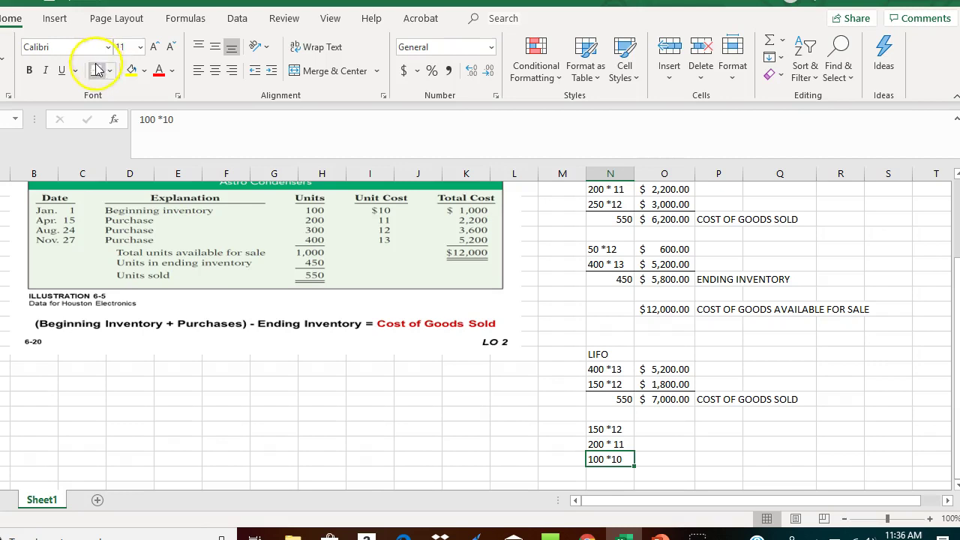
{"action": "left_click", "coordinate": [616, 473]}
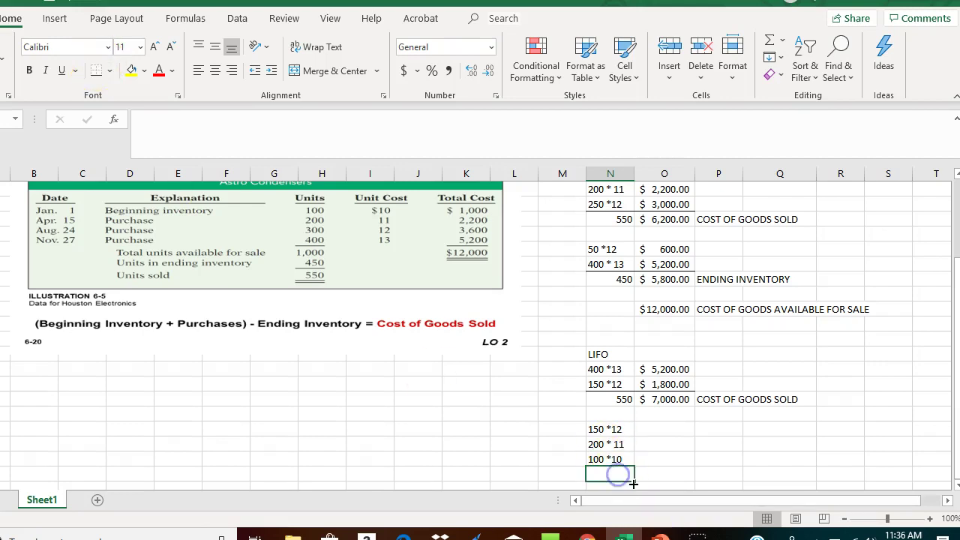
{"action": "type", "text": "450"}
{"action": "key", "text": "Return"}
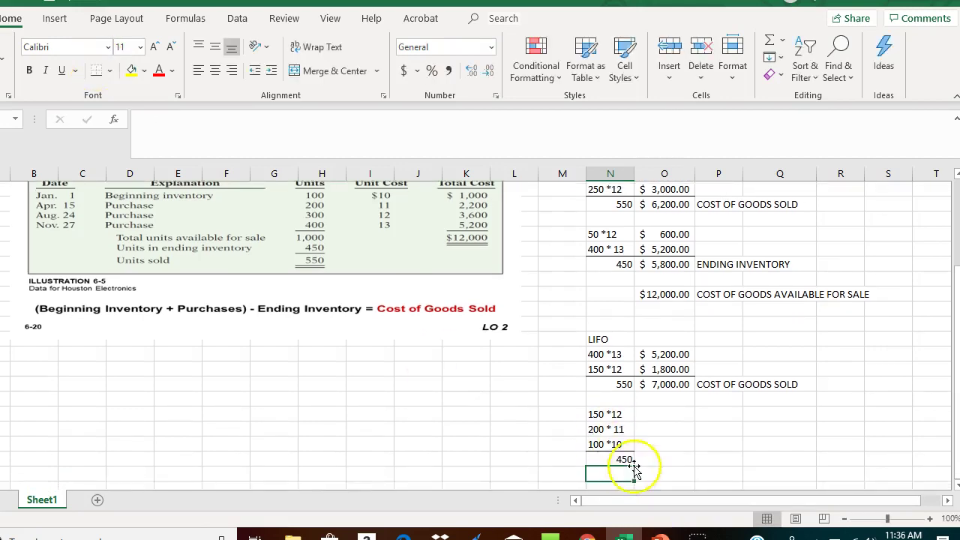
- Calculate the ending inventory layer costs in column O with the formulas +150*12, +200*11 and +100*10
{"action": "left_click", "coordinate": [665, 414]}
{"action": "type", "text": "+150"}
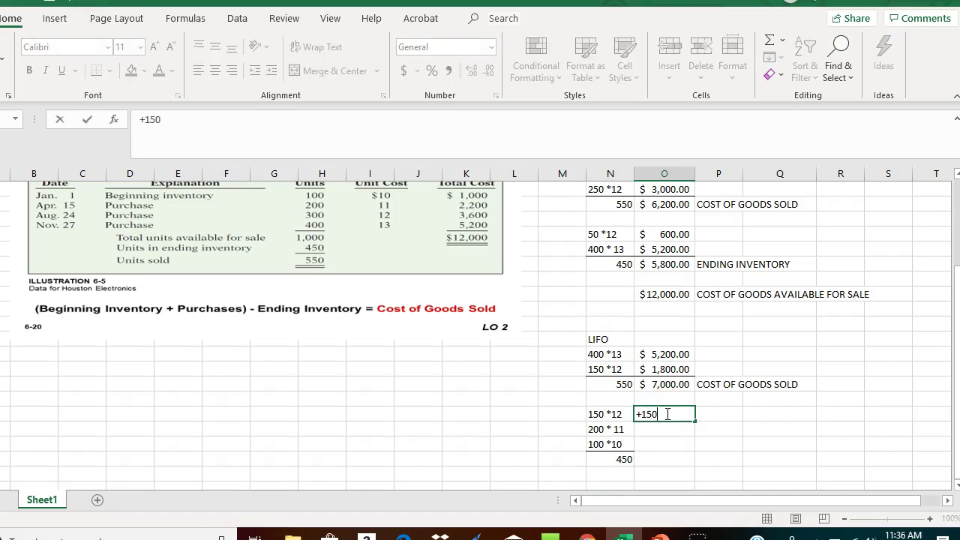
{"action": "type", "text": "*12"}
{"action": "key", "text": "Return"}
{"action": "type", "text": "+200*11"}
{"action": "key", "text": "Return"}
{"action": "type", "text": "100*10"}
{"action": "key", "text": "Return"}
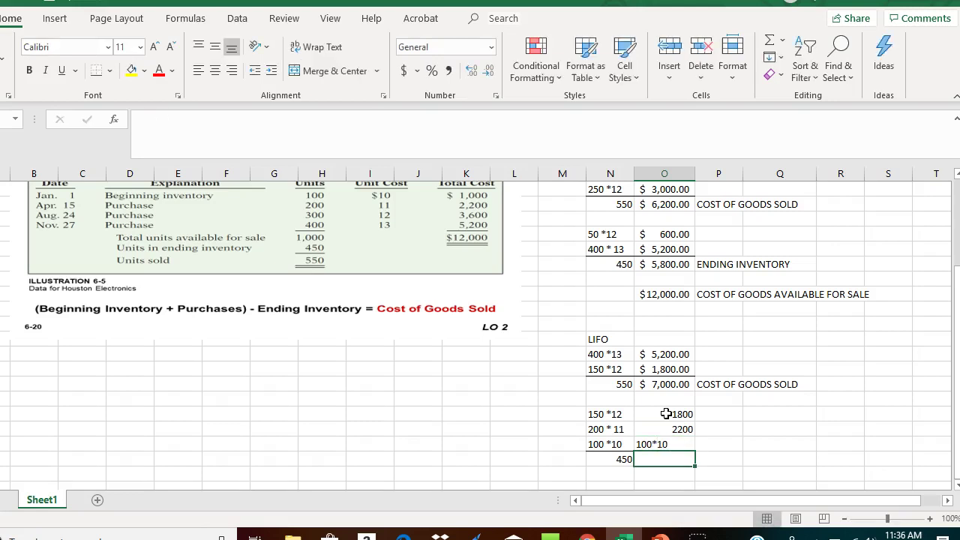
{"action": "key", "text": "Up"}
{"action": "type", "text": "+100*10"}
{"action": "key", "text": "Return"}
- Sum the three ending inventory costs in cell O27 and format the costs and total as Accounting
{"action": "left_click_drag", "start_coordinate": [666, 414], "coordinate": [672, 459]}
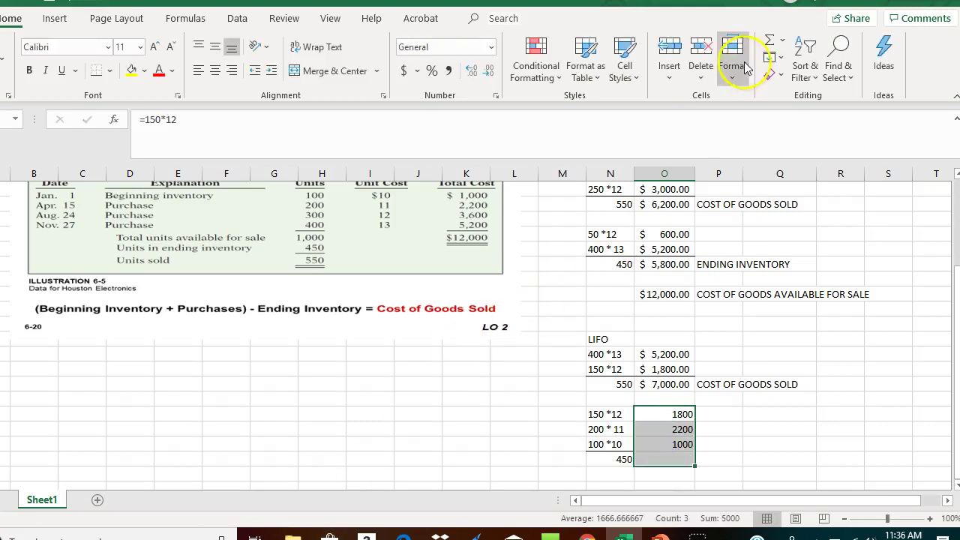
{"action": "left_click", "coordinate": [769, 40]}
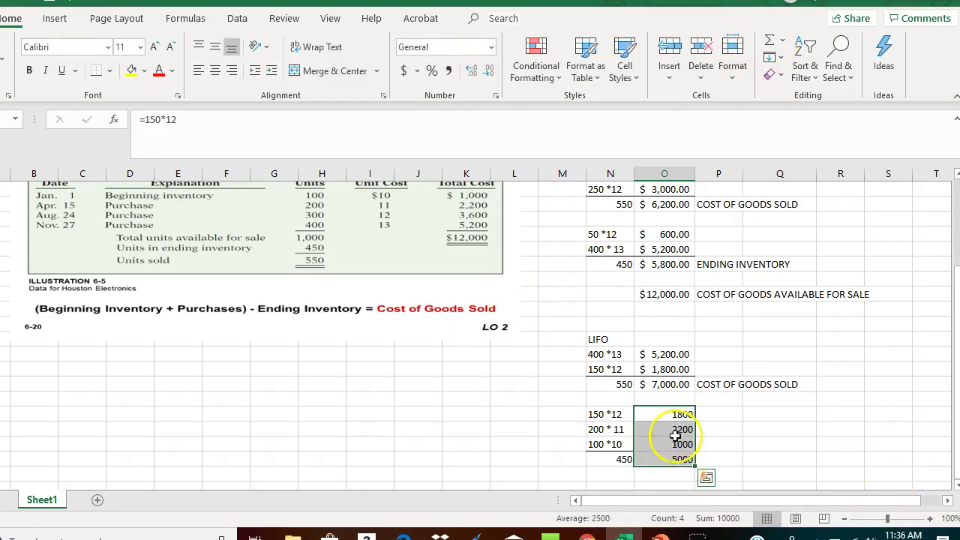
{"action": "left_click", "coordinate": [675, 444]}
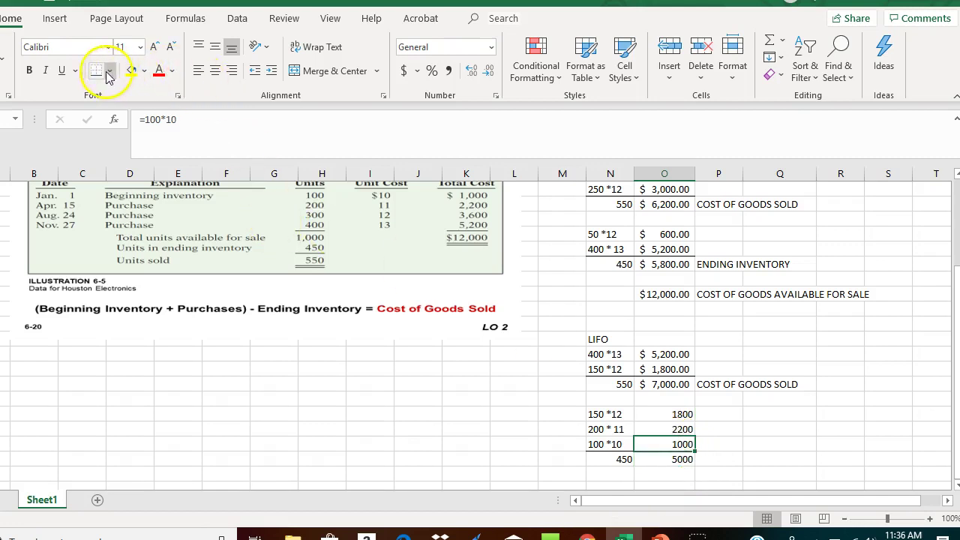
{"action": "left_click", "coordinate": [679, 416]}
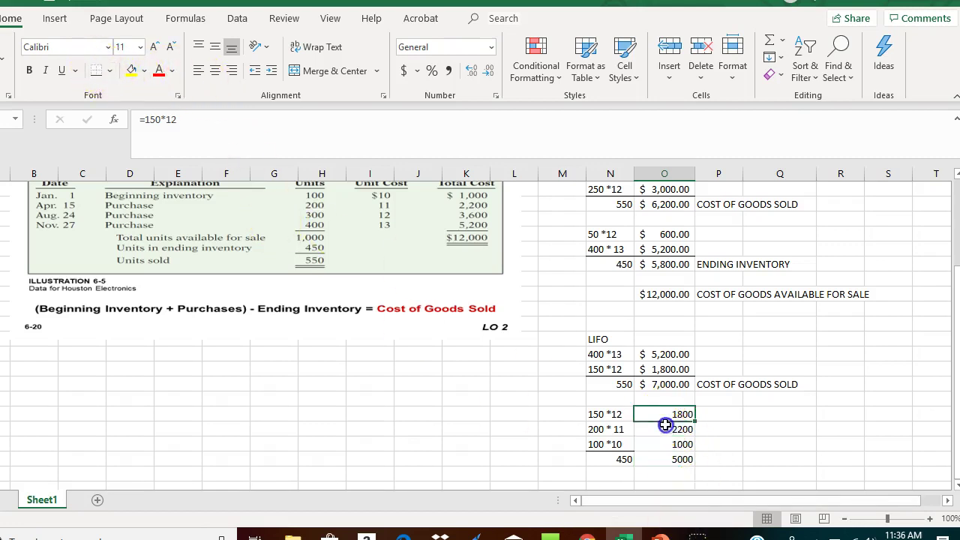
{"action": "left_click_drag", "start_coordinate": [665, 425], "coordinate": [667, 455]}
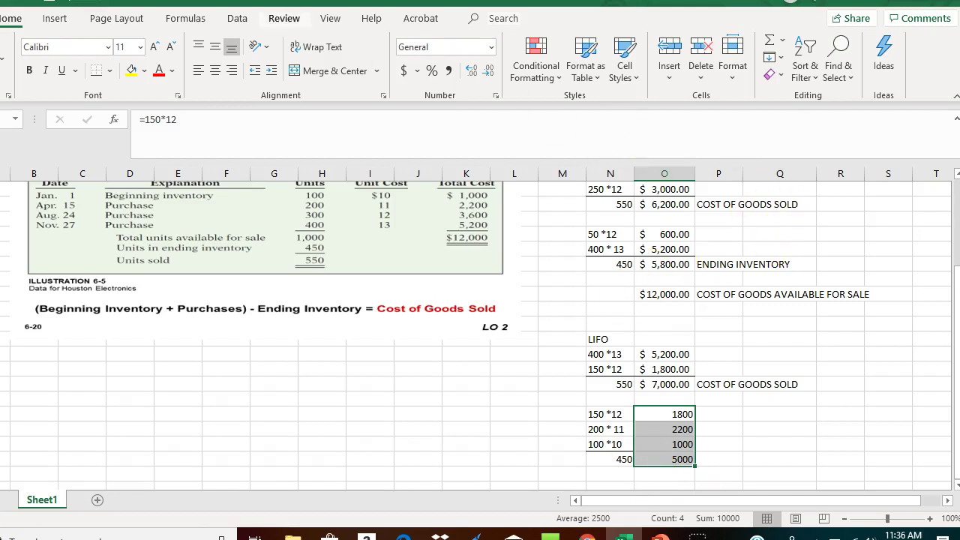
{"action": "left_click", "coordinate": [405, 70]}
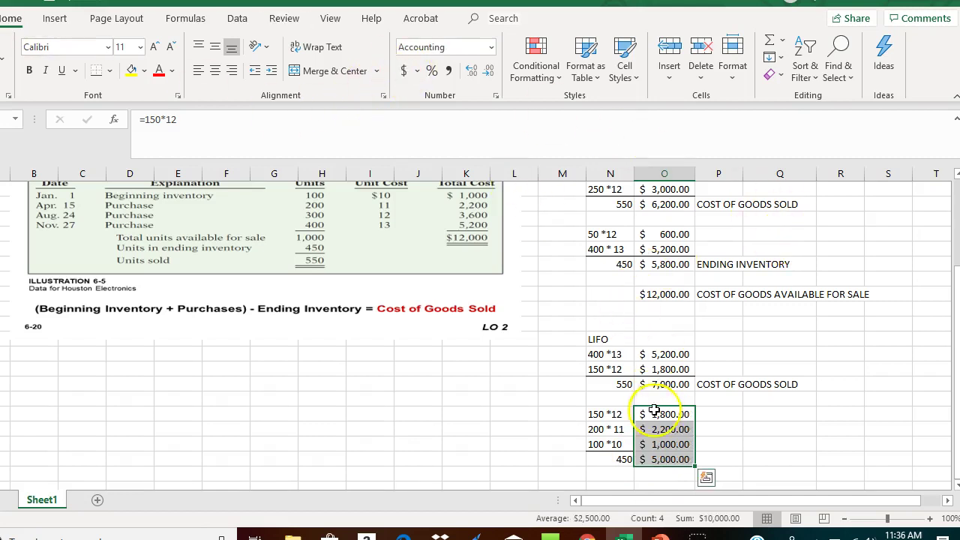
- Add a bottom border under the last ending inventory cost and label the total ENDING INVENTORY in column P
{"action": "left_click", "coordinate": [669, 445]}
{"action": "left_click", "coordinate": [96, 71]}
{"action": "left_click", "coordinate": [721, 460]}
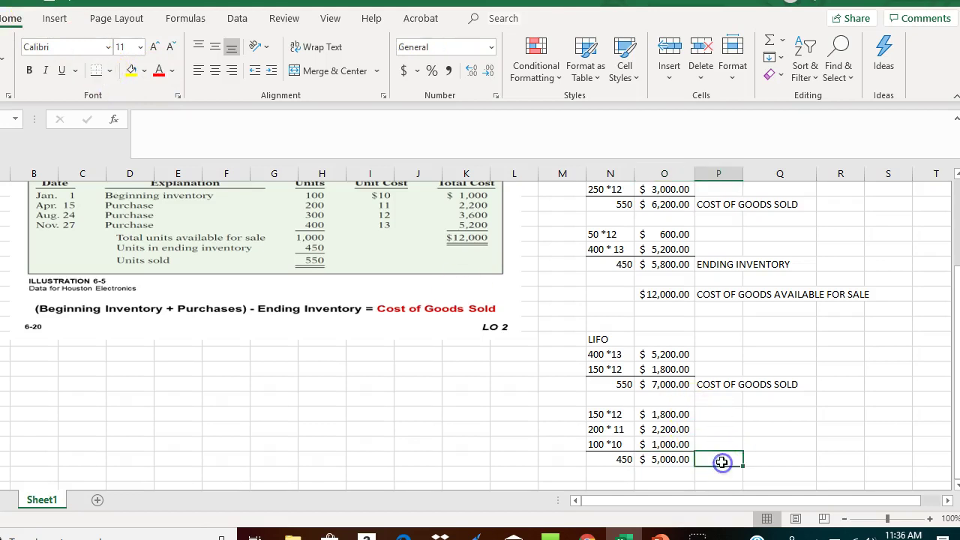
{"action": "type", "text": "ENDING INV"}
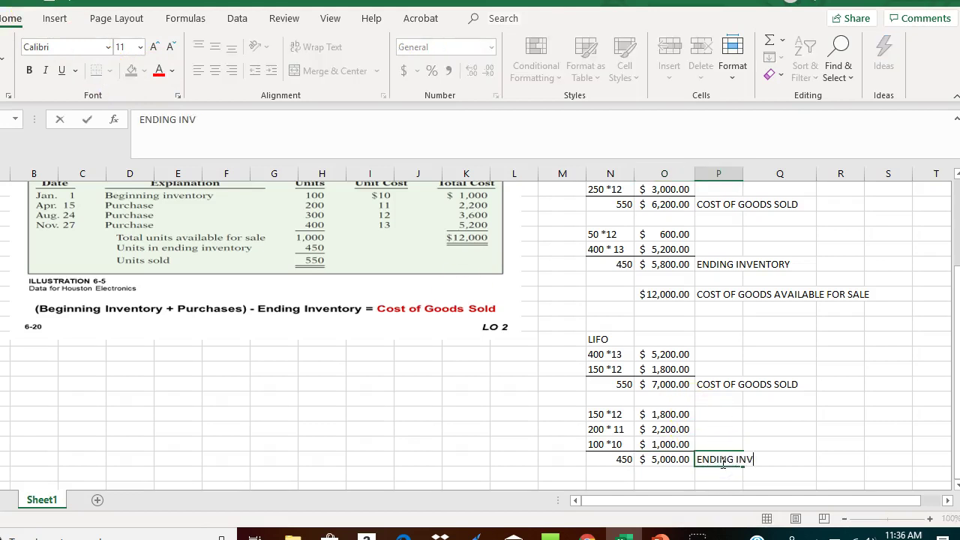
{"action": "type", "text": "ENTOYRY"}
{"action": "key", "text": "Return"}
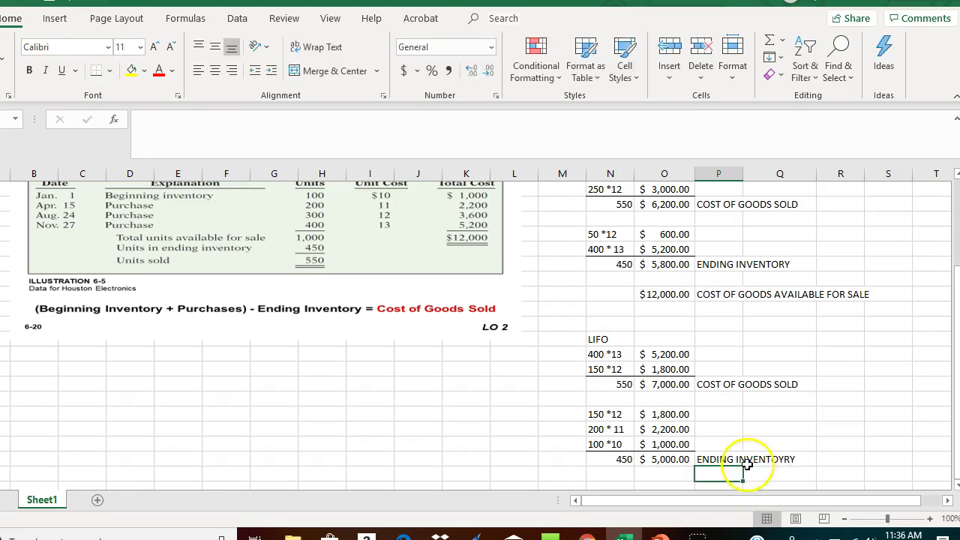
{"action": "left_click", "coordinate": [725, 460]}
{"action": "type", "text": "ENDING I"}
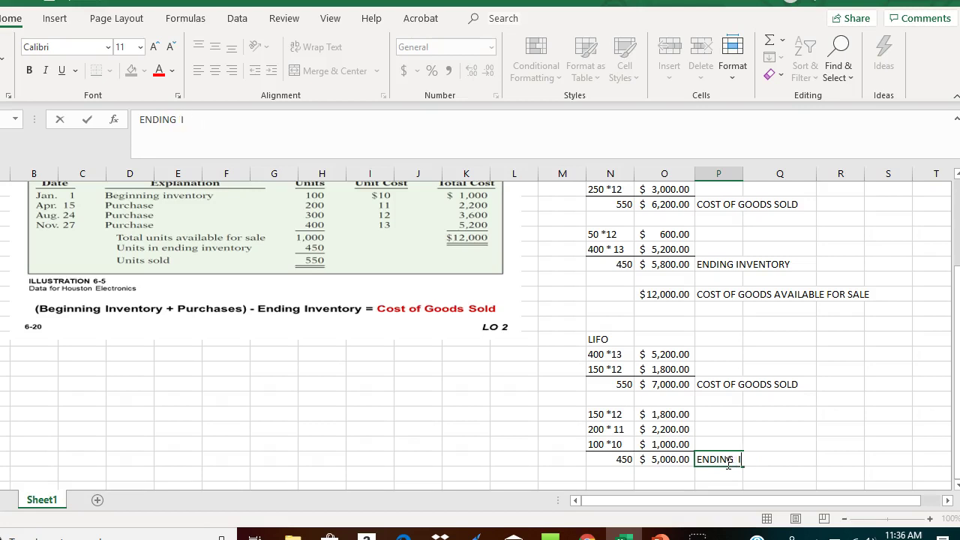
{"action": "type", "text": "NVENTOR"}
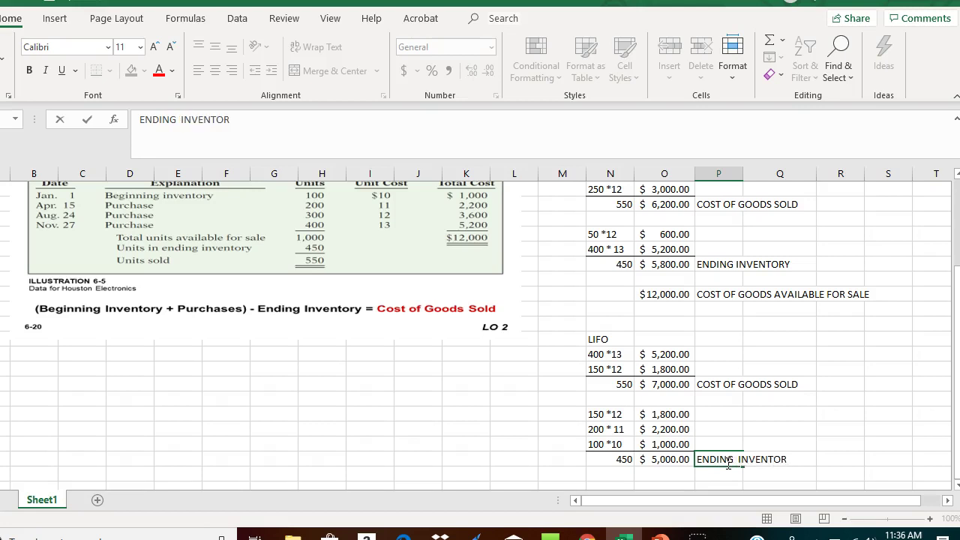
{"action": "type", "text": "Y"}
{"action": "key", "text": "Return"}
- Highlight the LIFO cost of goods sold and ending inventory totals in column O with yellow fill
{"action": "scroll", "coordinate": [784, 409], "scroll_direction": "down", "scroll_amount": 1}
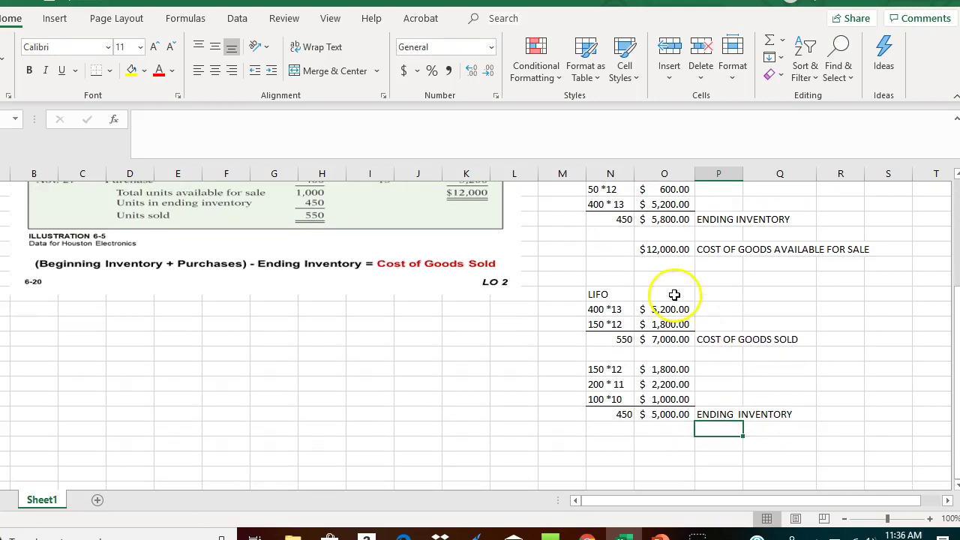
{"action": "left_click", "coordinate": [655, 342]}
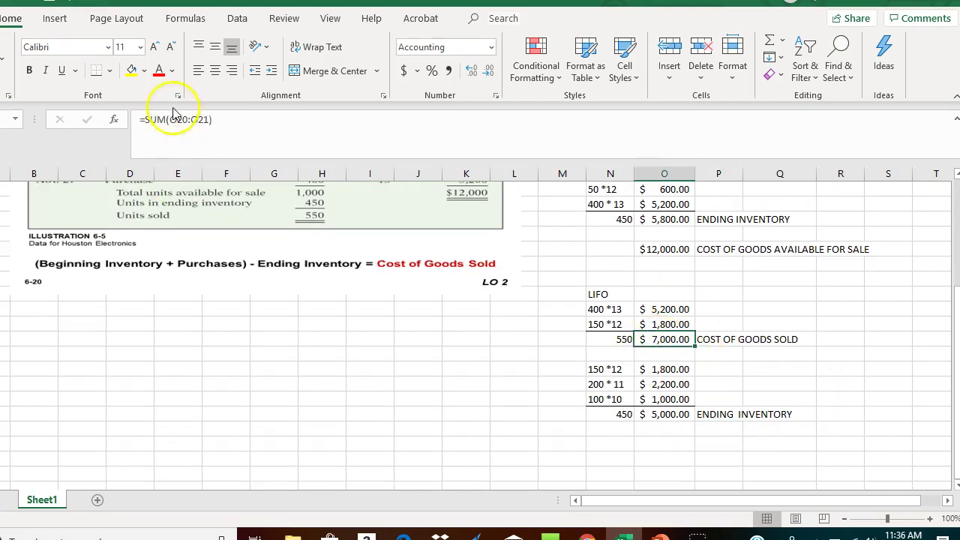
{"action": "left_click", "coordinate": [131, 69]}
{"action": "left_click", "coordinate": [666, 416]}
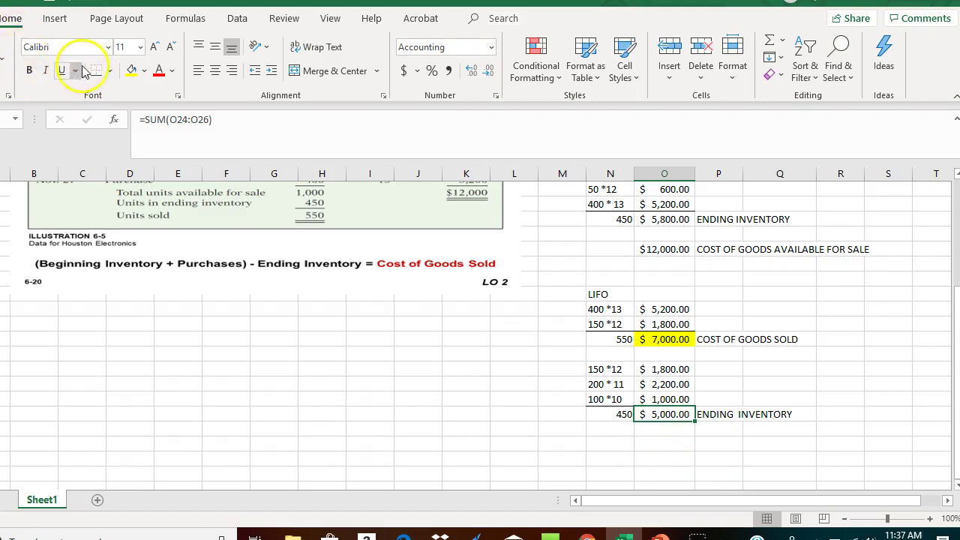
{"action": "left_click", "coordinate": [131, 70]}
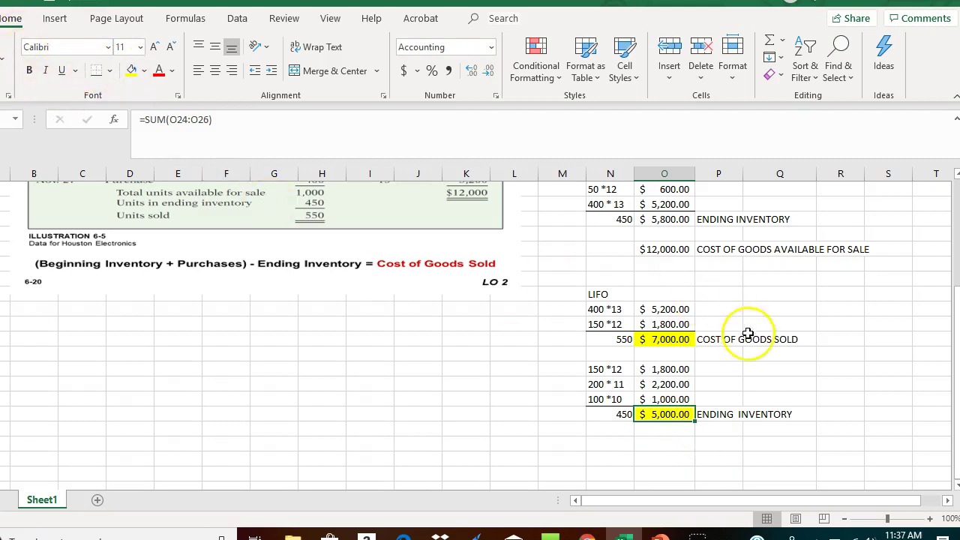
{"action": "scroll", "coordinate": [780, 327], "scroll_direction": "up", "scroll_amount": 1}
{"action": "left_click", "coordinate": [864, 379]}
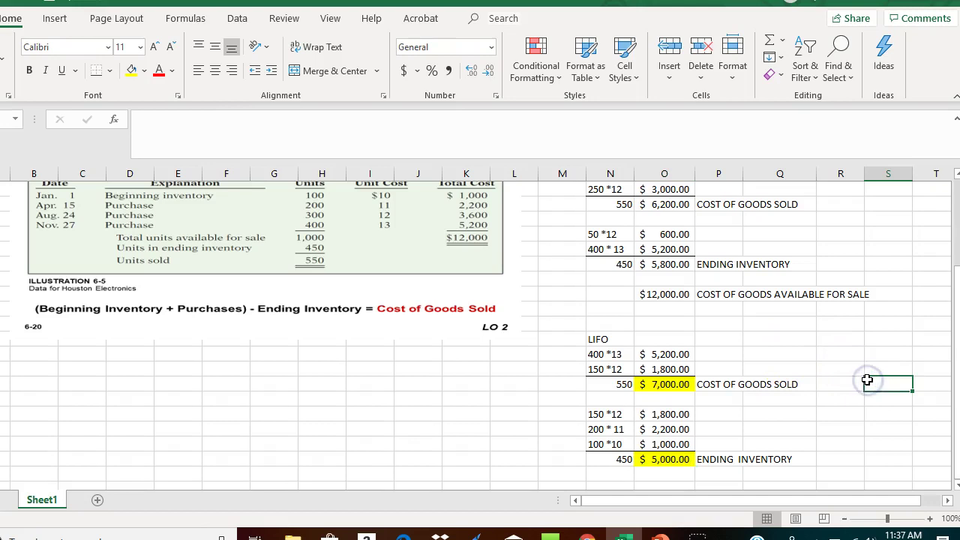